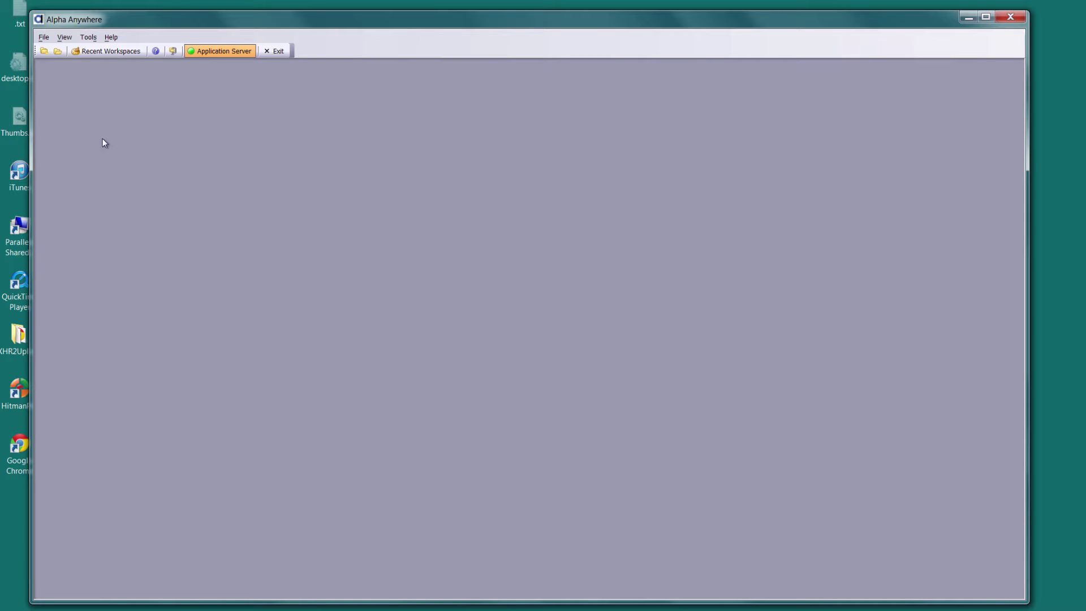
Step: Open the sample workspace Demo Mobile Application from the sample and tutorial workspaces
left_click(108, 51)
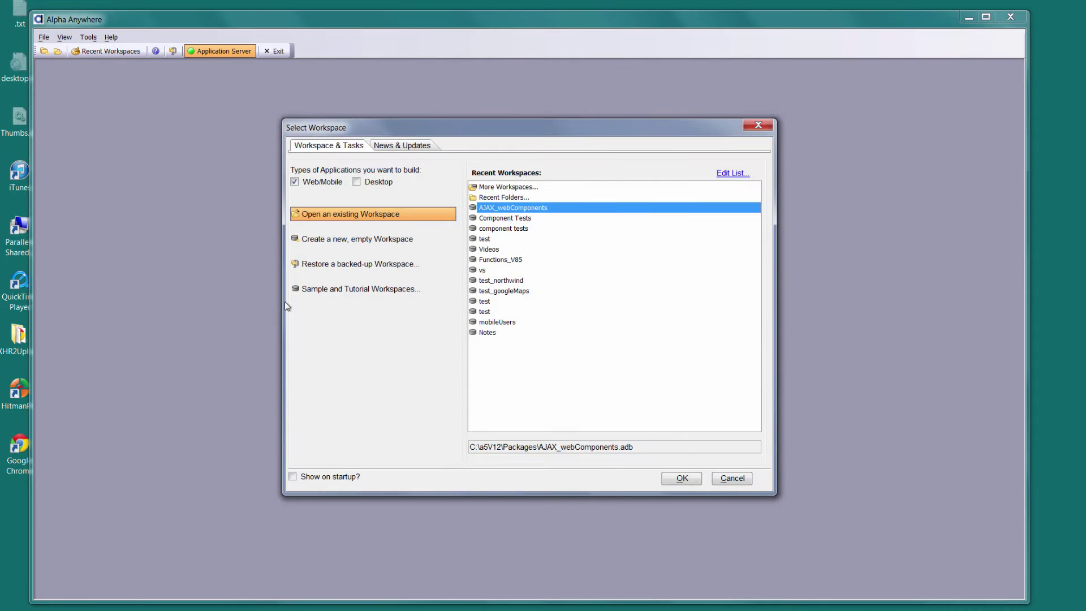
left_click(355, 289)
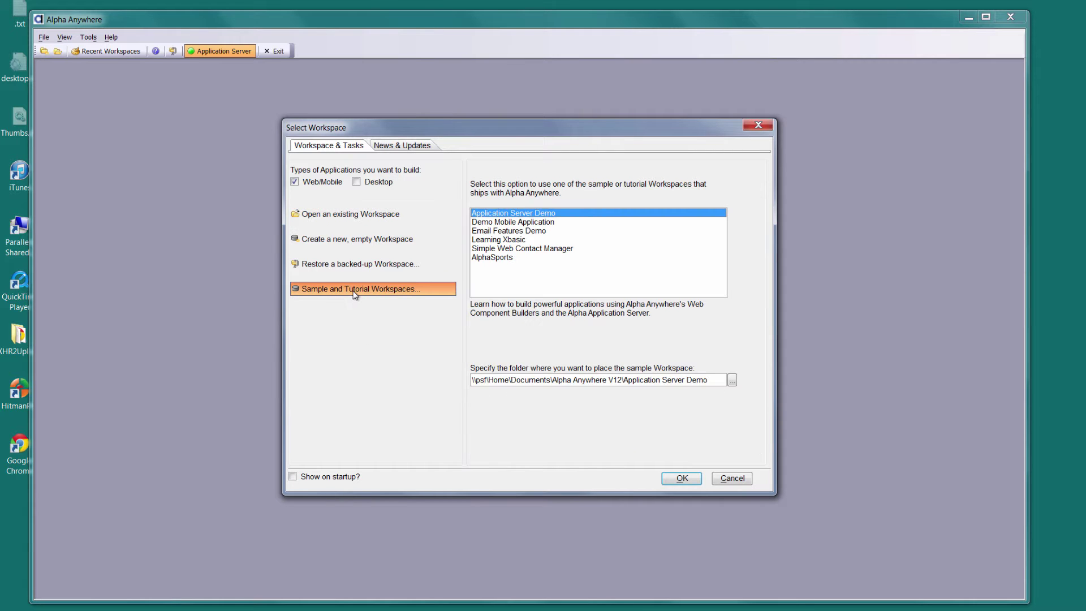
left_click(539, 224)
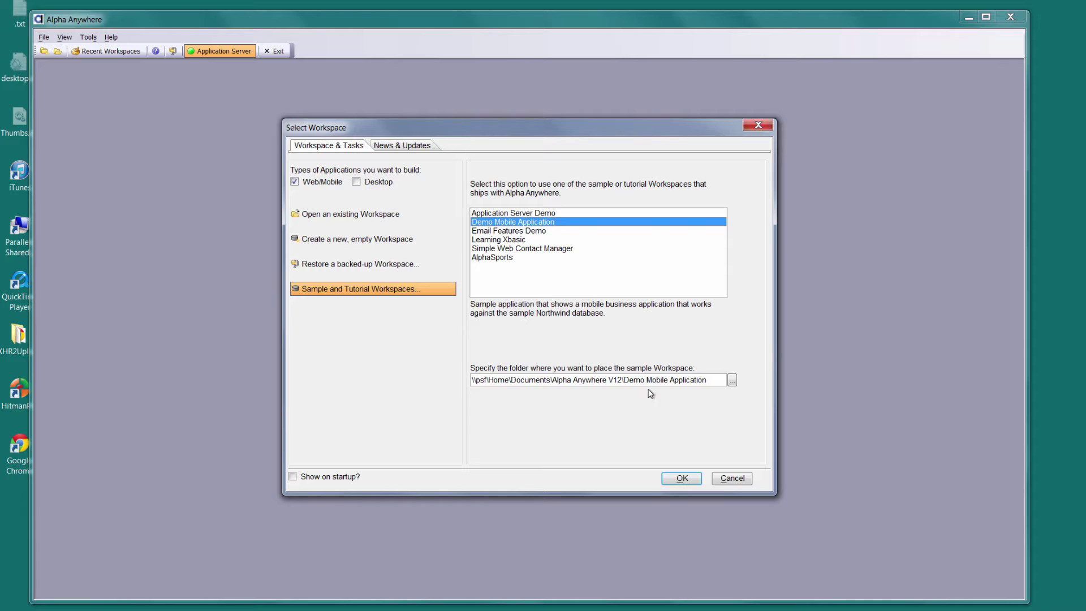
left_click(684, 480)
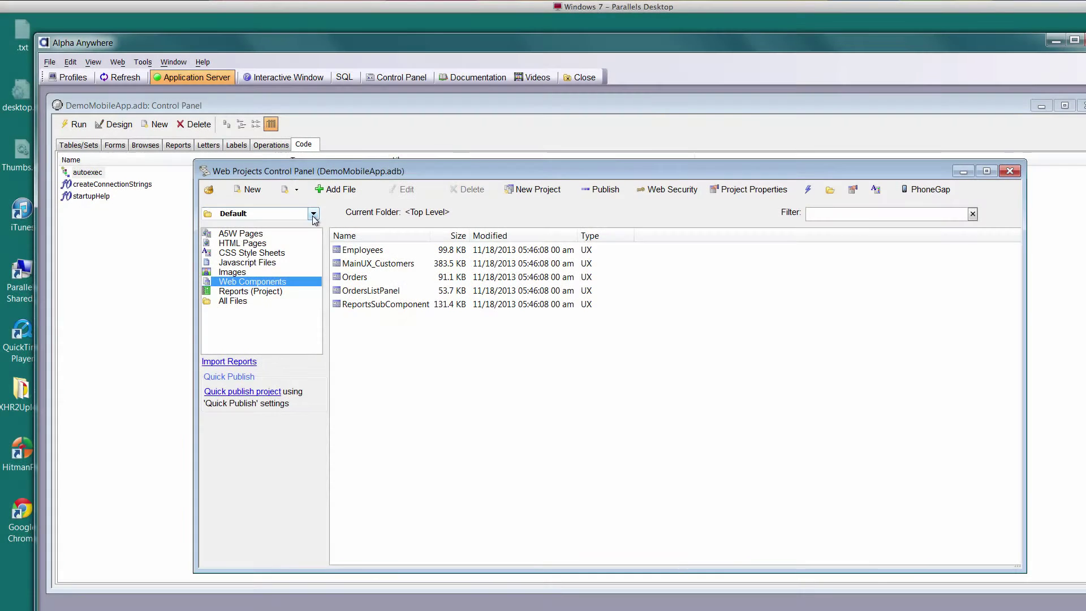
Step: In the Lesson16 project, duplicate the web component Lesson16_Start as Lesson16_Start_pg.a5wcmp
left_click(313, 214)
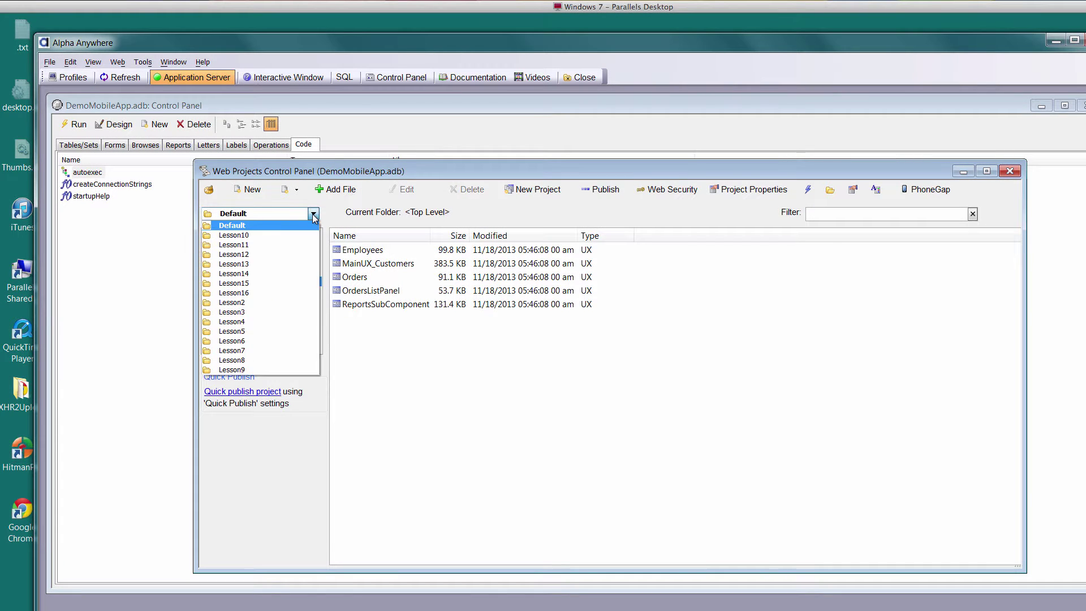
left_click(257, 293)
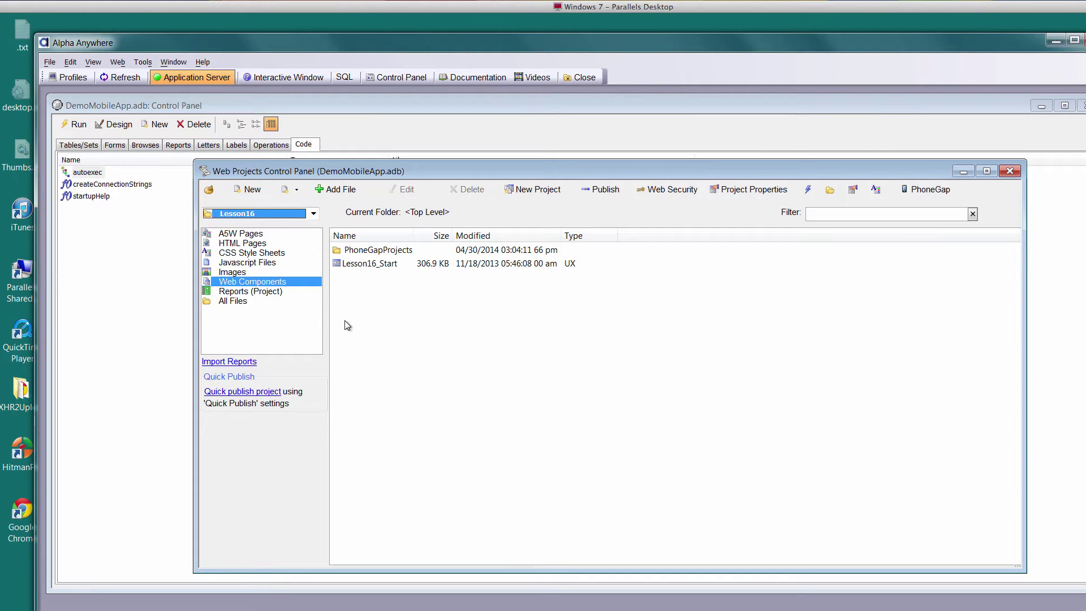
left_click(355, 264)
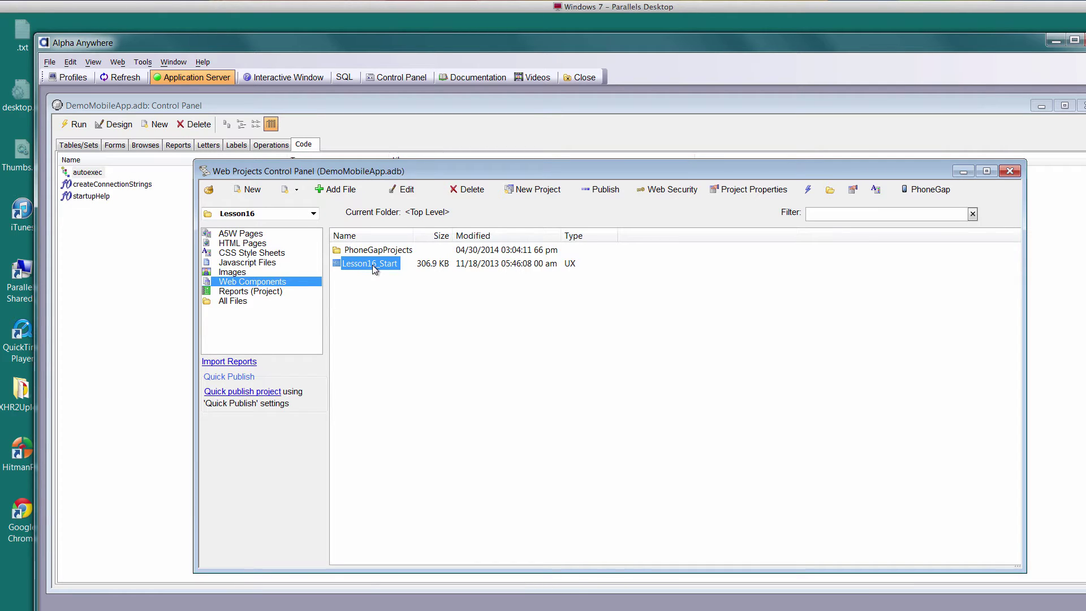
right_click(372, 264)
left_click(416, 364)
left_click(598, 356)
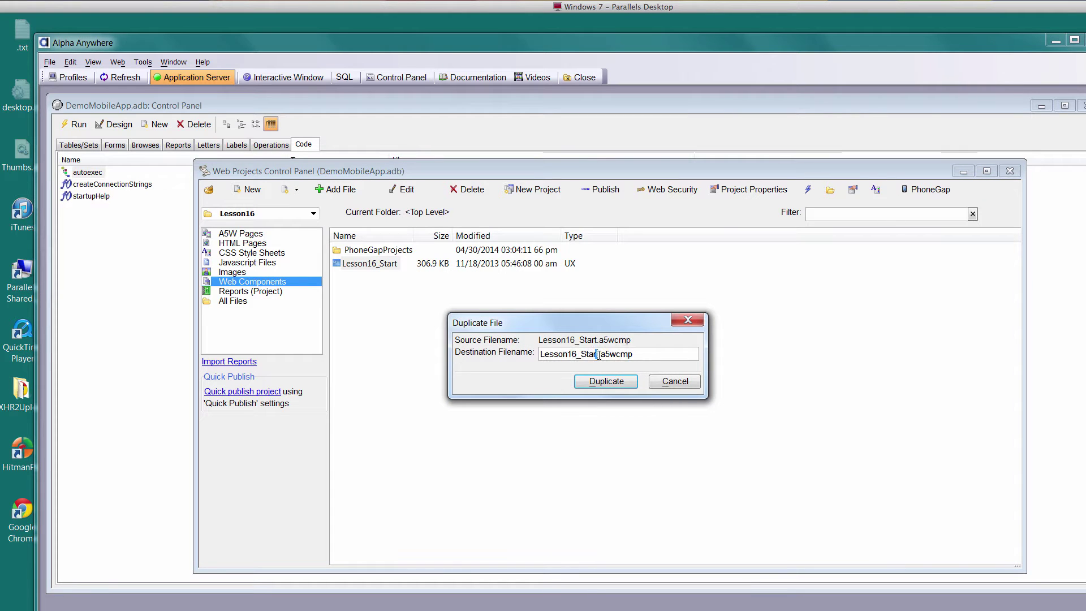
type("_pg")
left_click(605, 382)
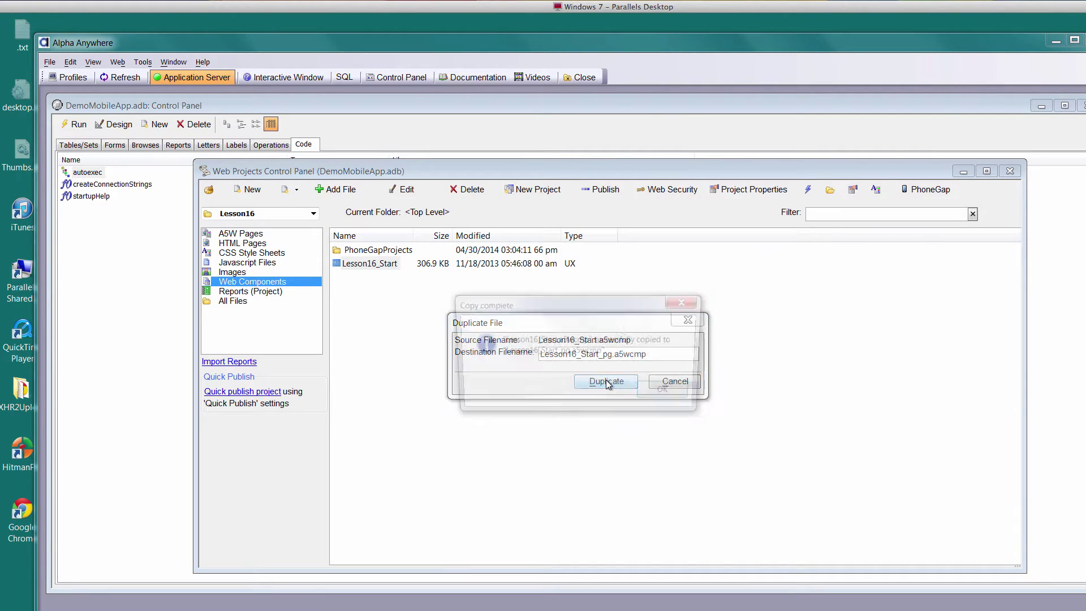
left_click(680, 399)
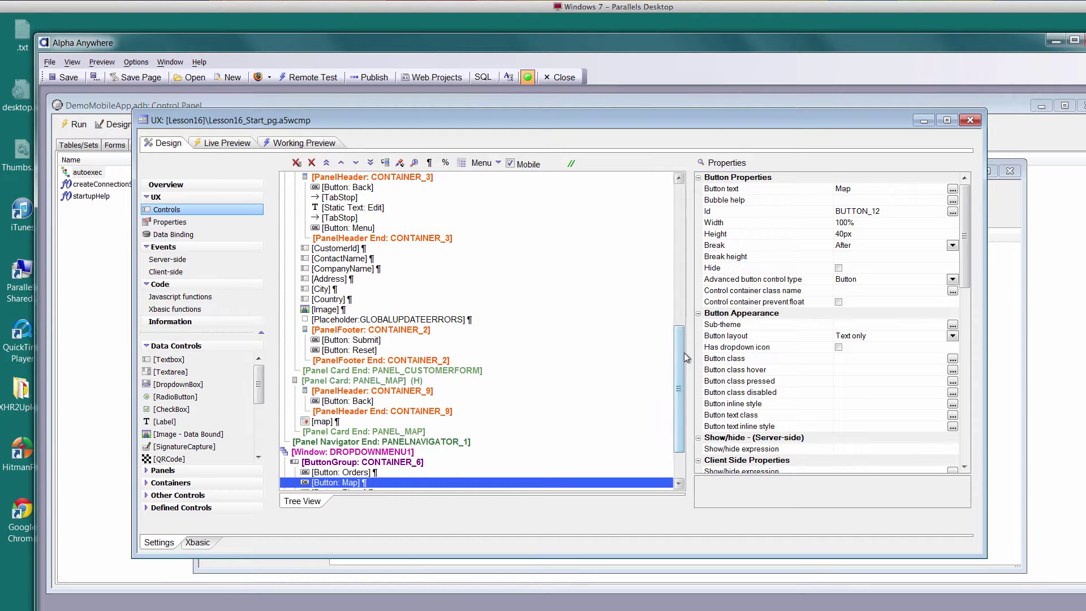
Step: In Lesson16_Start_pg, open the click event of the Photo button inside the DROPDOWNMENU1 window for editing
left_click_drag(684, 352, 683, 412)
left_click(356, 433)
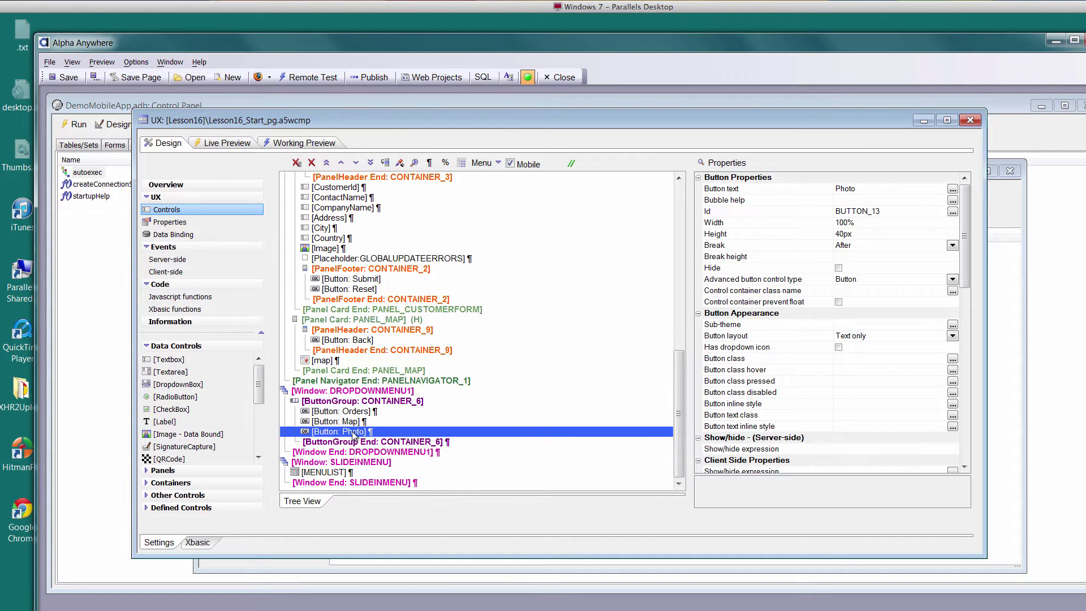
left_click_drag(967, 272, 970, 347)
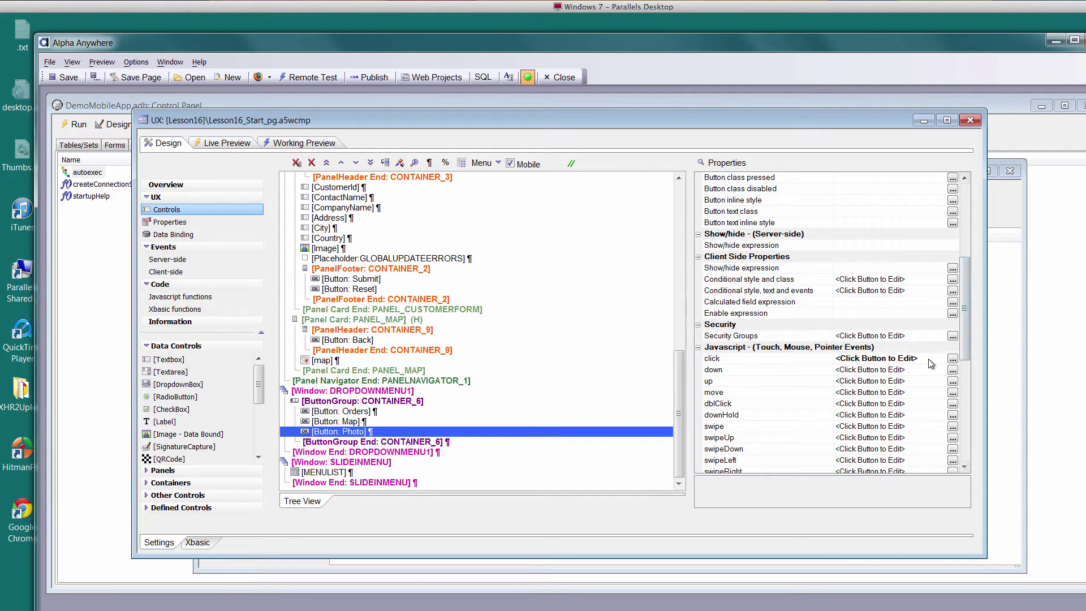
left_click(954, 360)
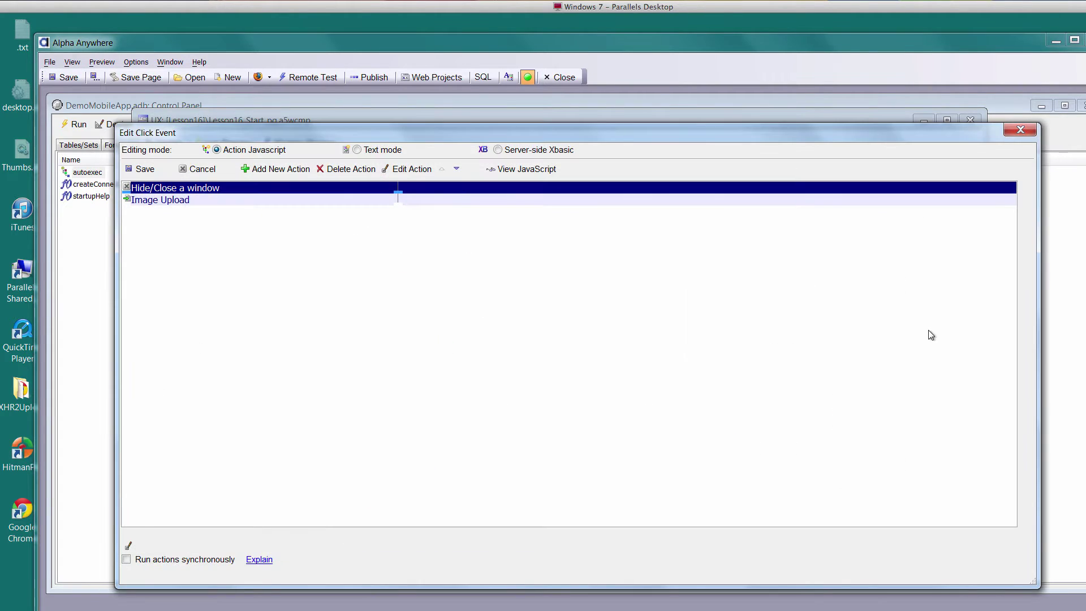
Step: Switch the Image Upload action's Cordova/PhoneGap or HTML5 setting to Cordova and save the click event
left_click(293, 200)
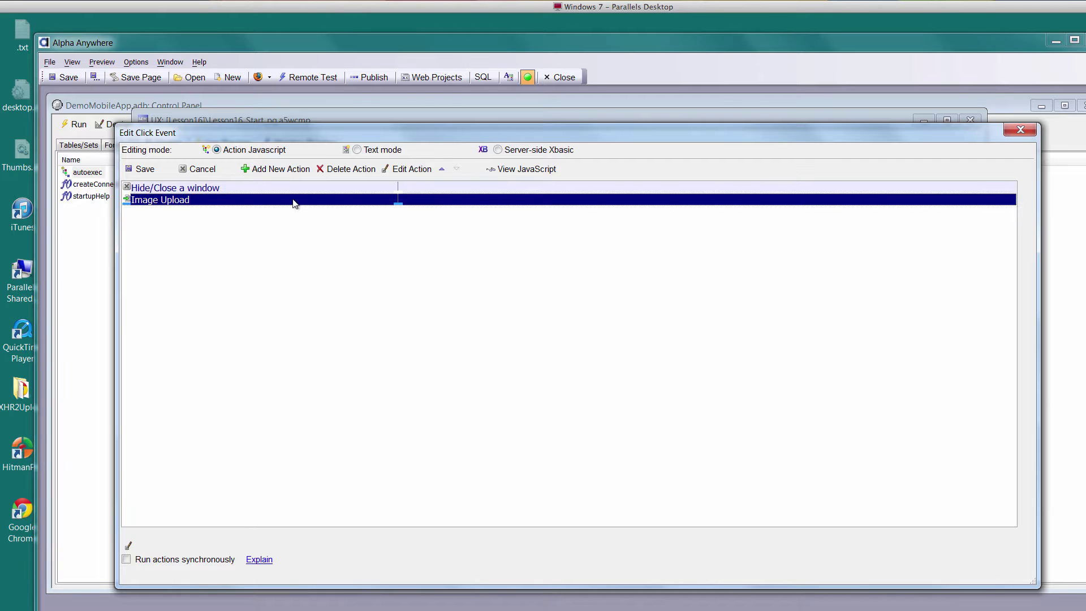
left_click(407, 169)
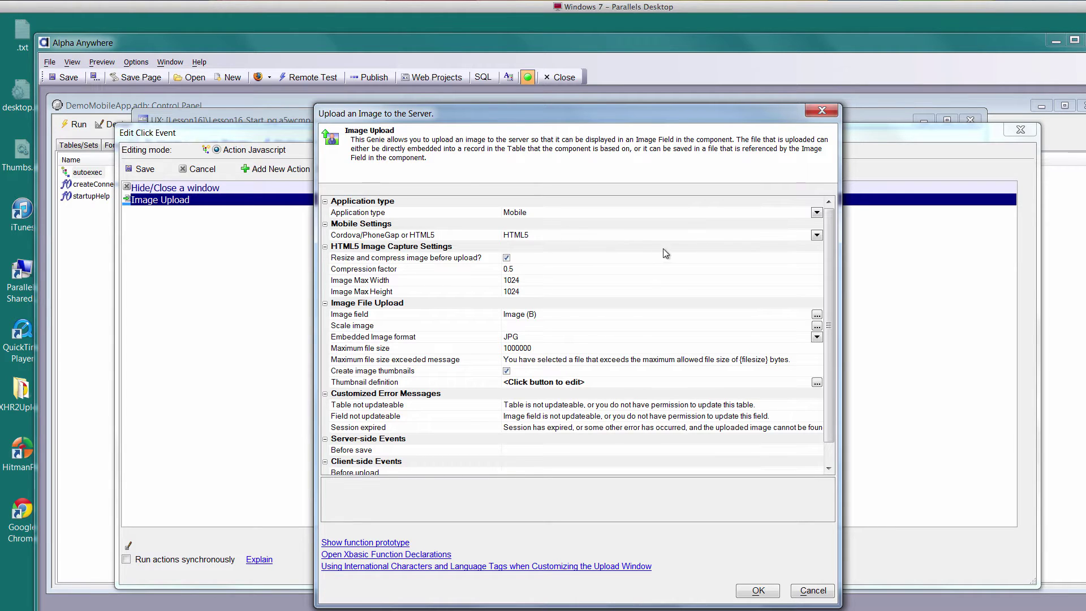
left_click(816, 234)
left_click(563, 258)
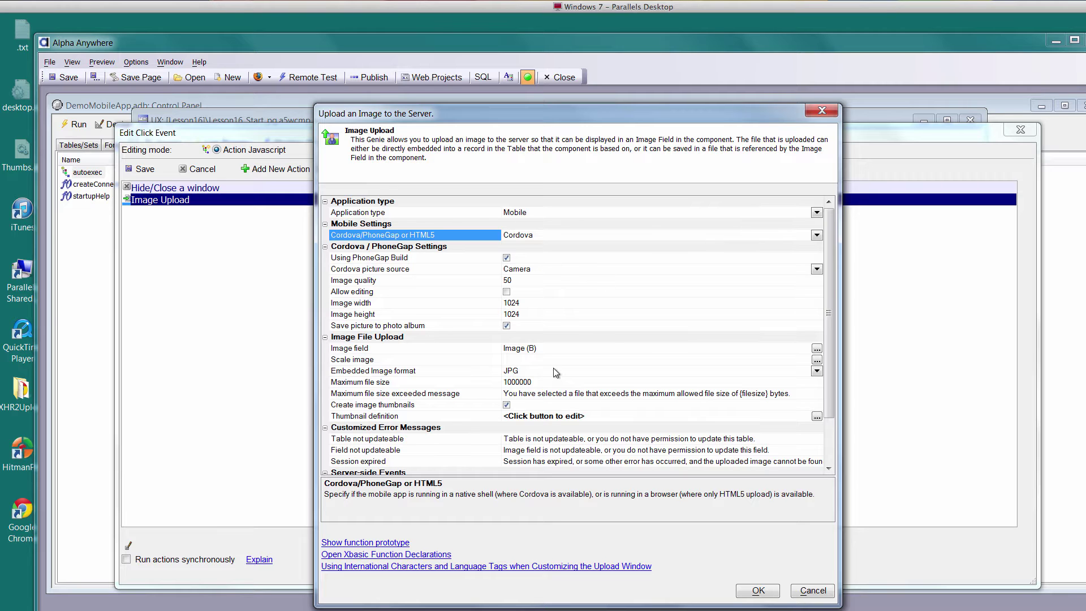
left_click(761, 594)
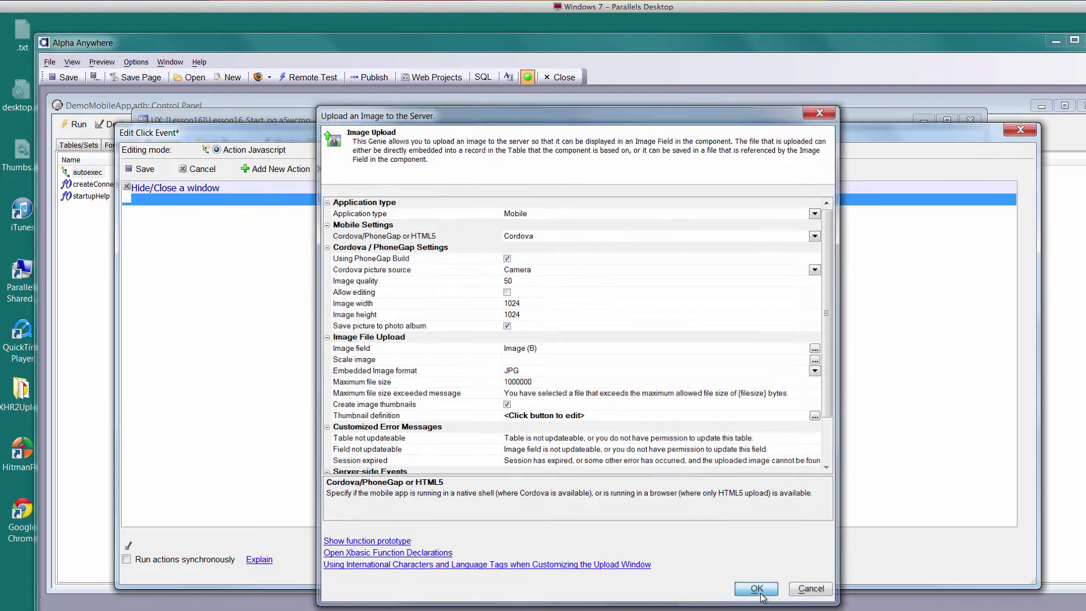
left_click(146, 171)
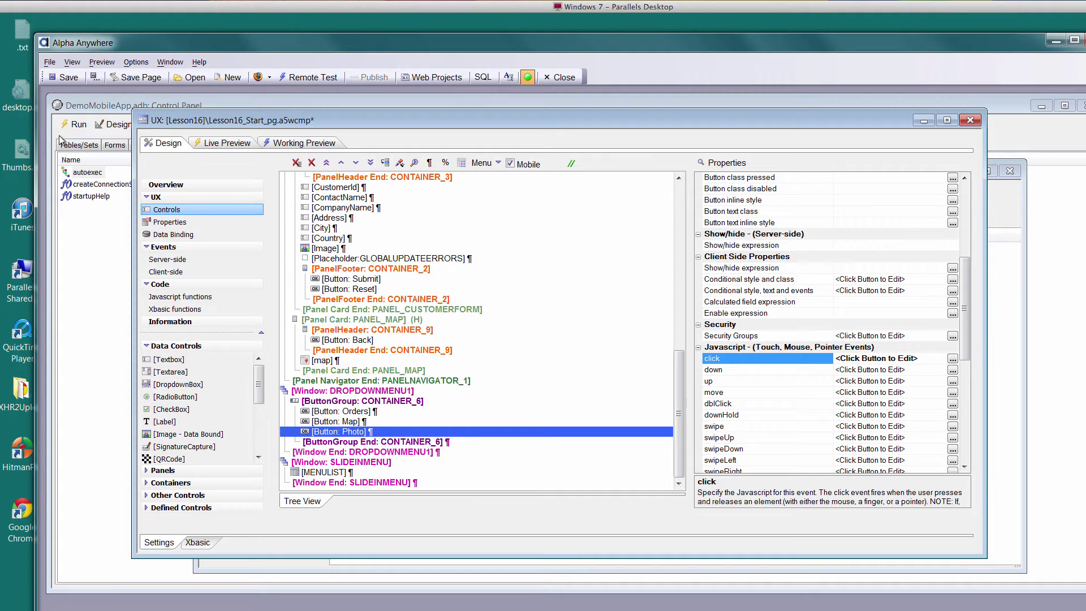
Step: Save and publish the Lesson16_Start_pg component and close its design window
left_click(68, 78)
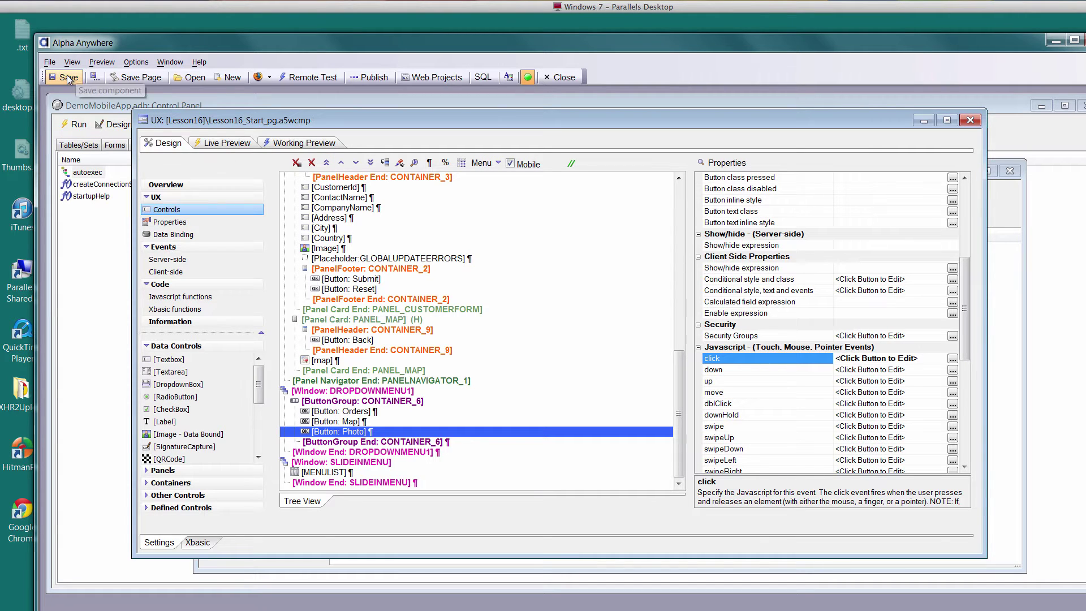
left_click(374, 78)
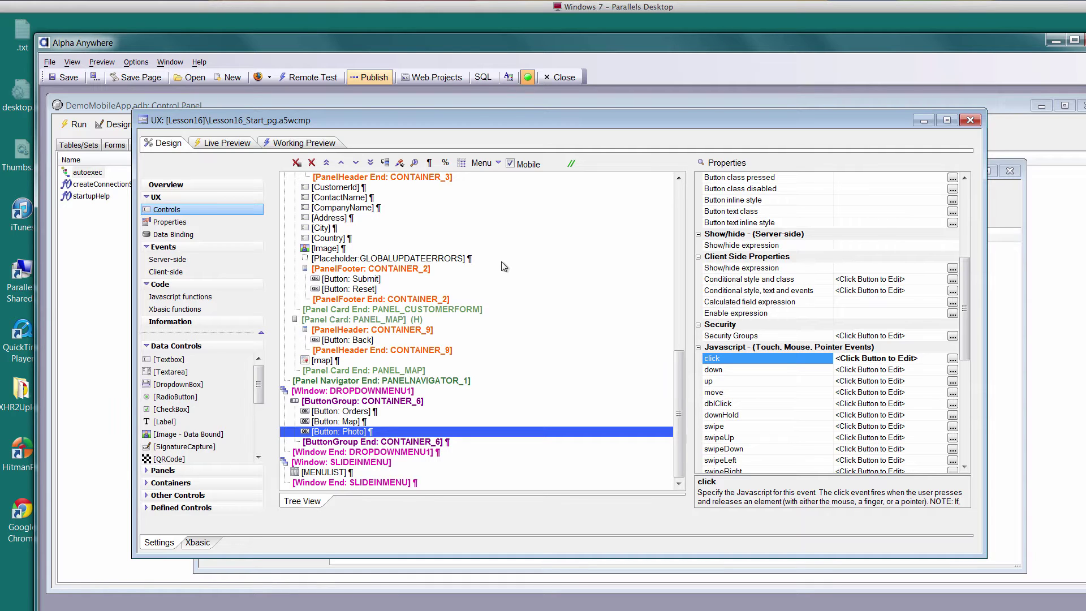
left_click(970, 120)
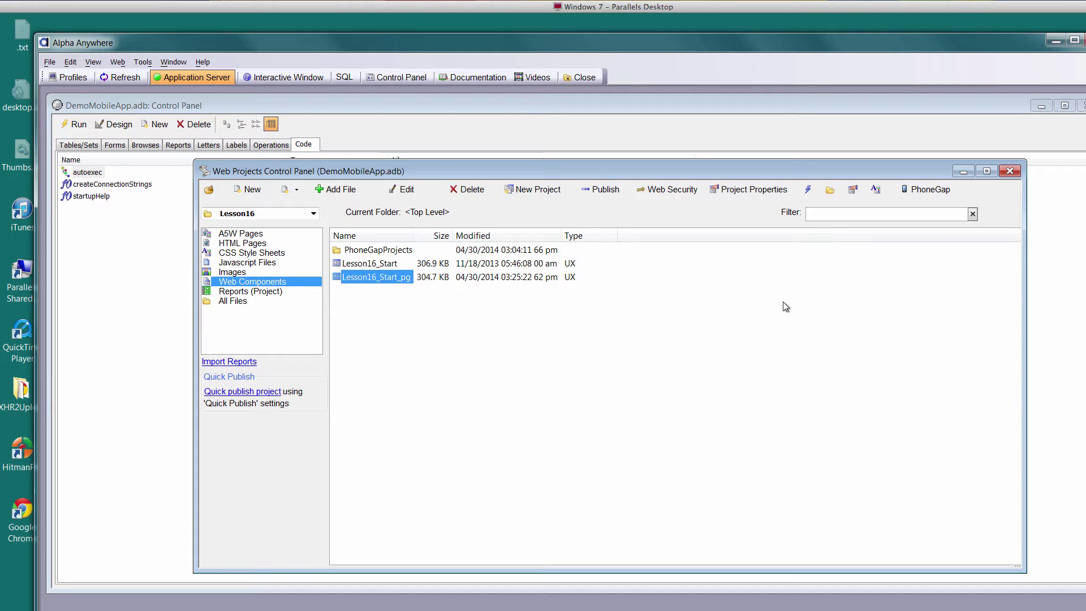
Step: Open the PhoneGap build project settings and enter the PhoneGap Build account's user name and password
left_click(921, 191)
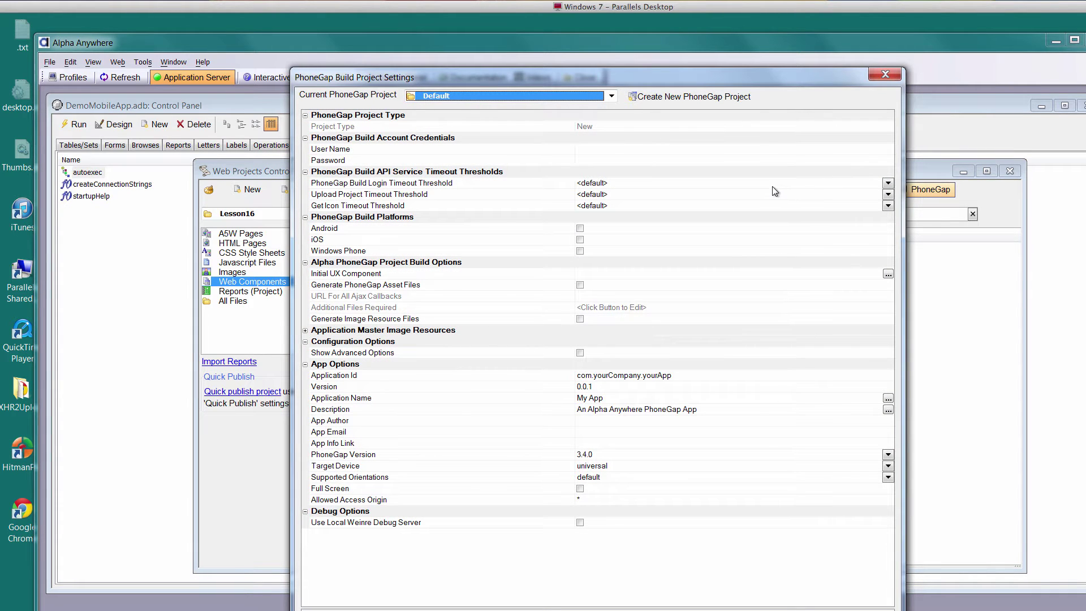
left_click(606, 150)
right_click(620, 149)
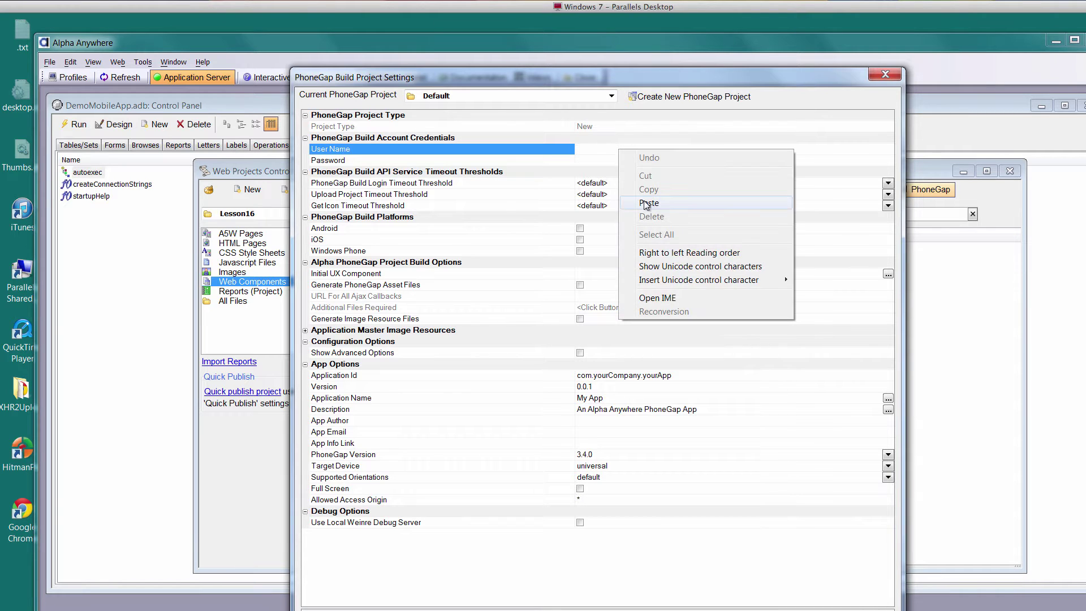
left_click(644, 201)
left_click(642, 160)
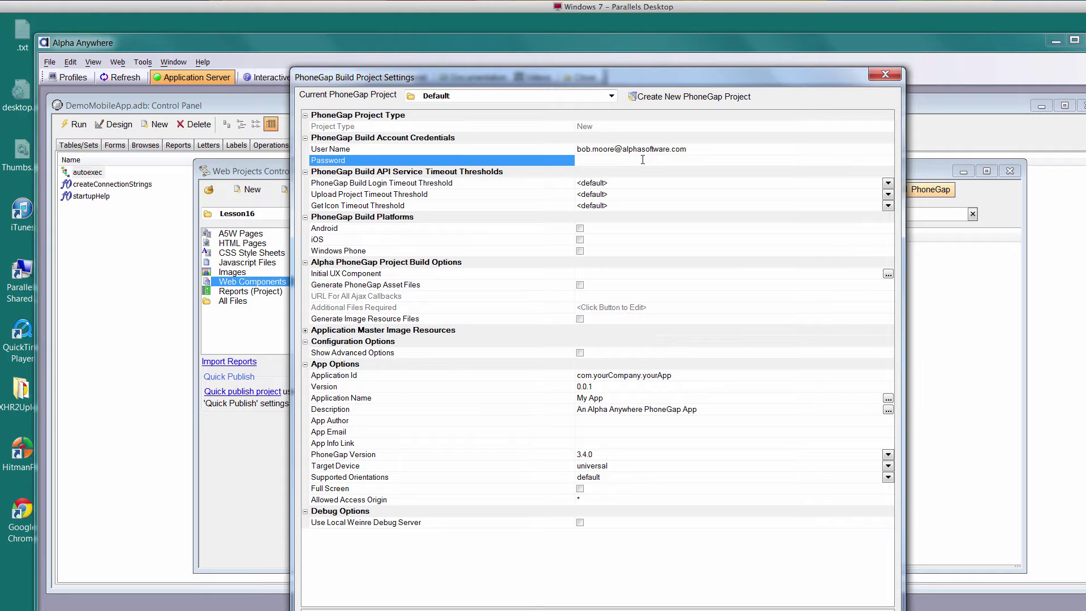
type("********")
Step: Enable the Android and iOS build platforms and choose Lesson16_Start_pg as the initial UX component
left_click(582, 228)
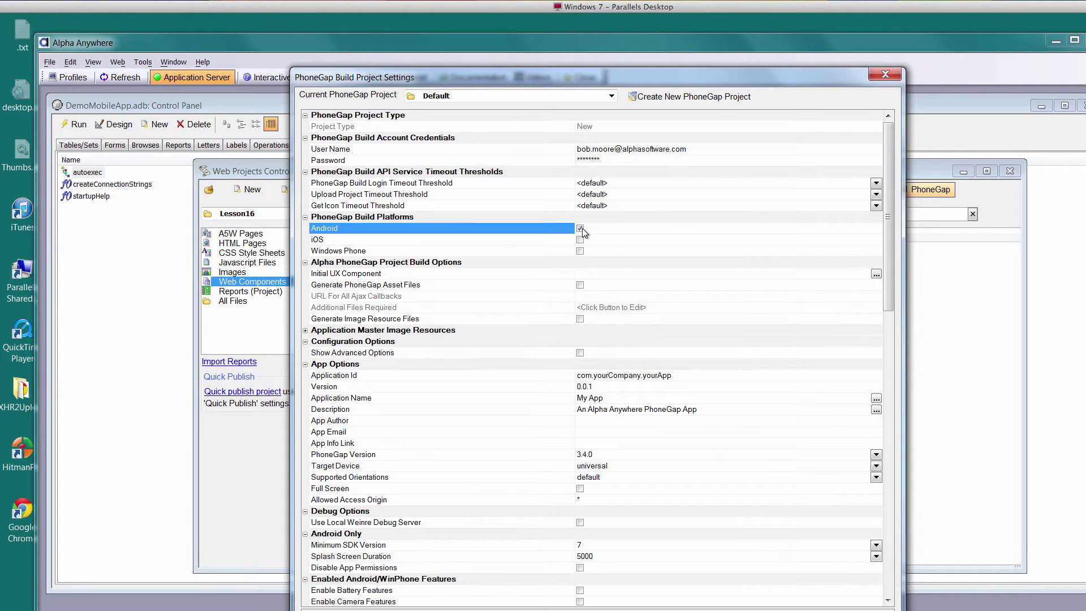
left_click(582, 239)
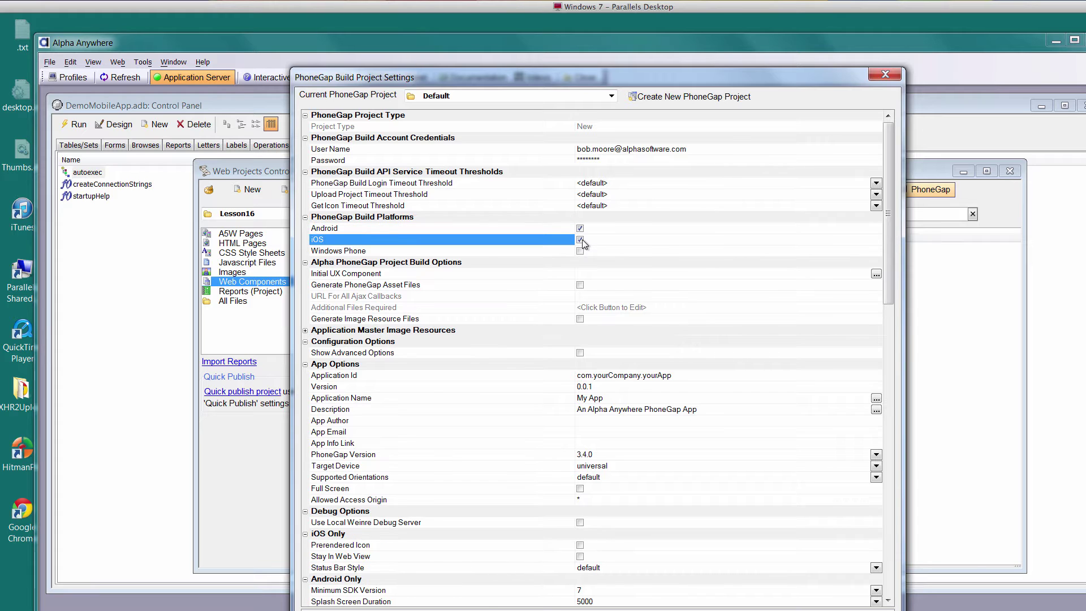
left_click(877, 274)
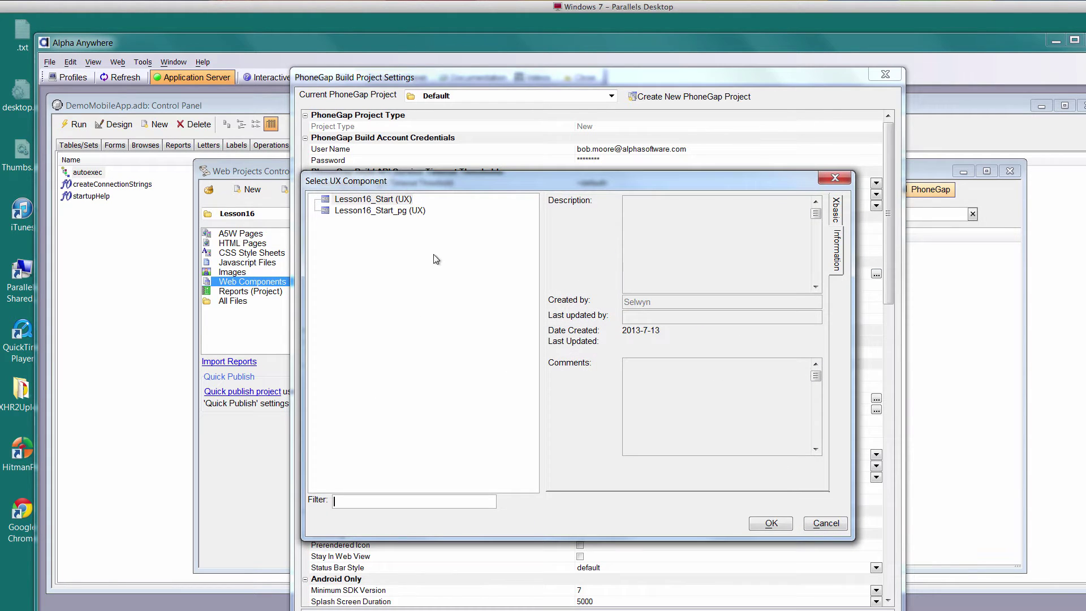
left_click(401, 217)
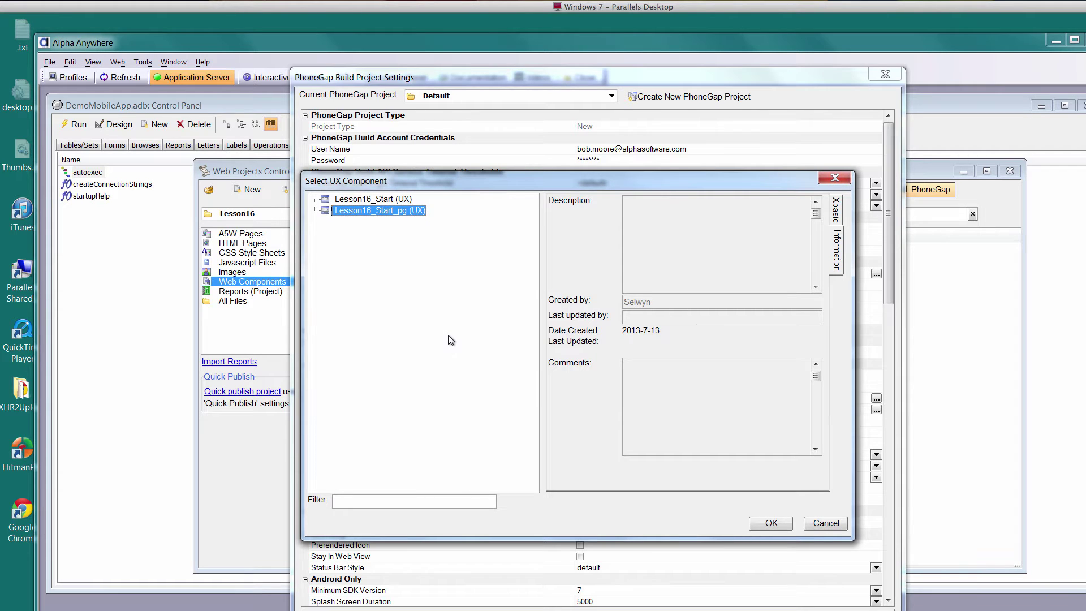
left_click(784, 524)
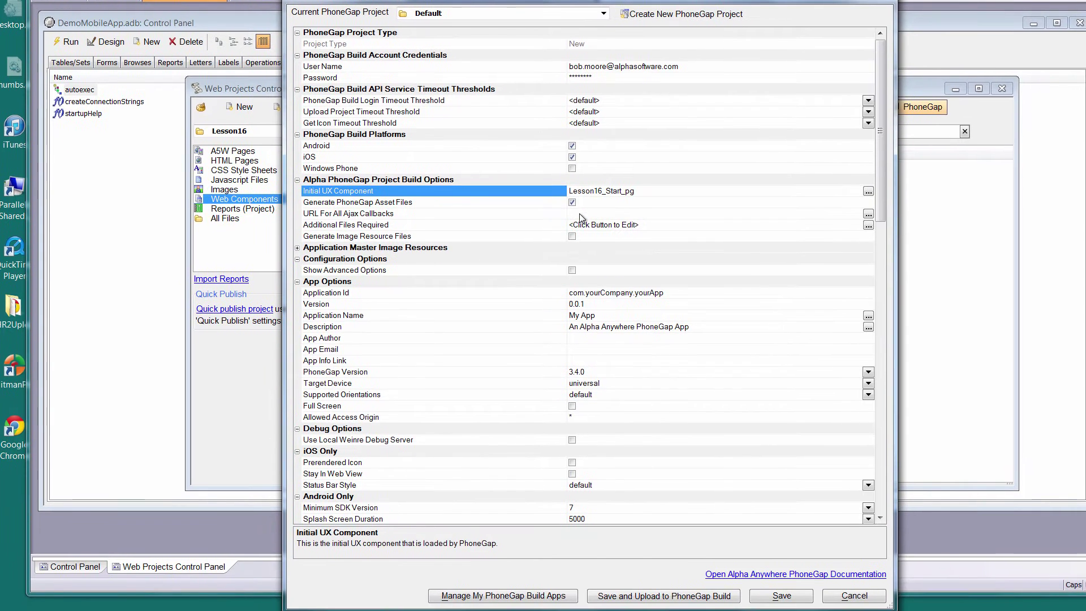
left_click(589, 296)
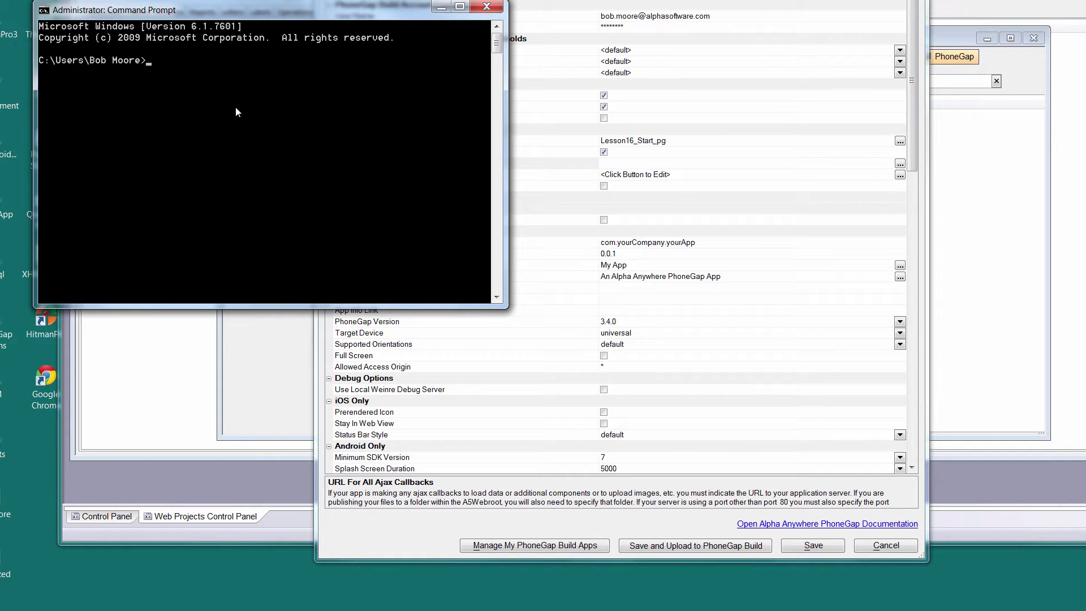
type("PCONFIG")
key("Return")
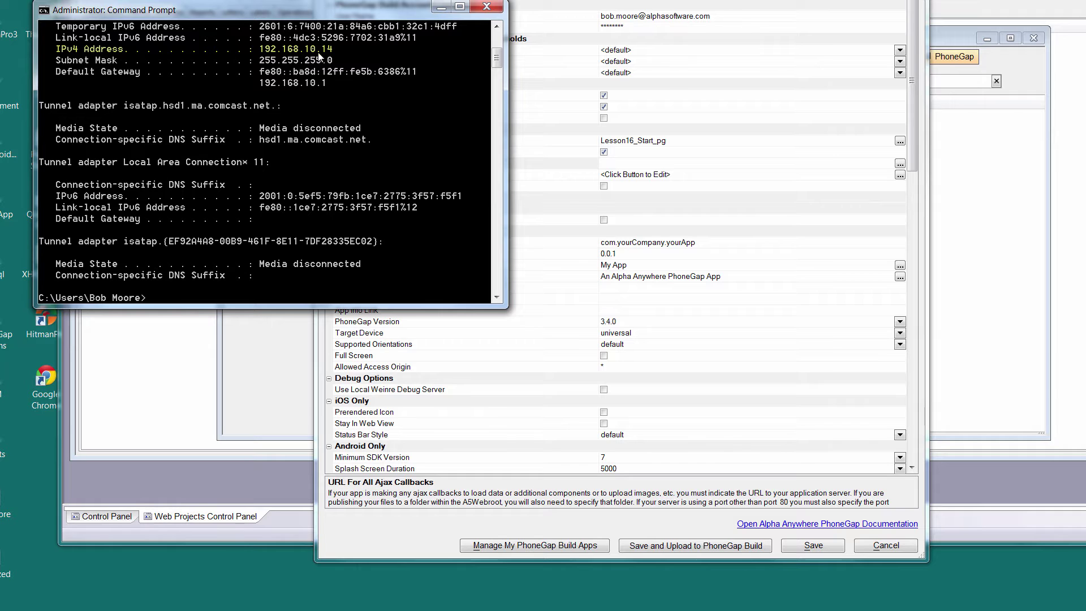
left_click(481, 9)
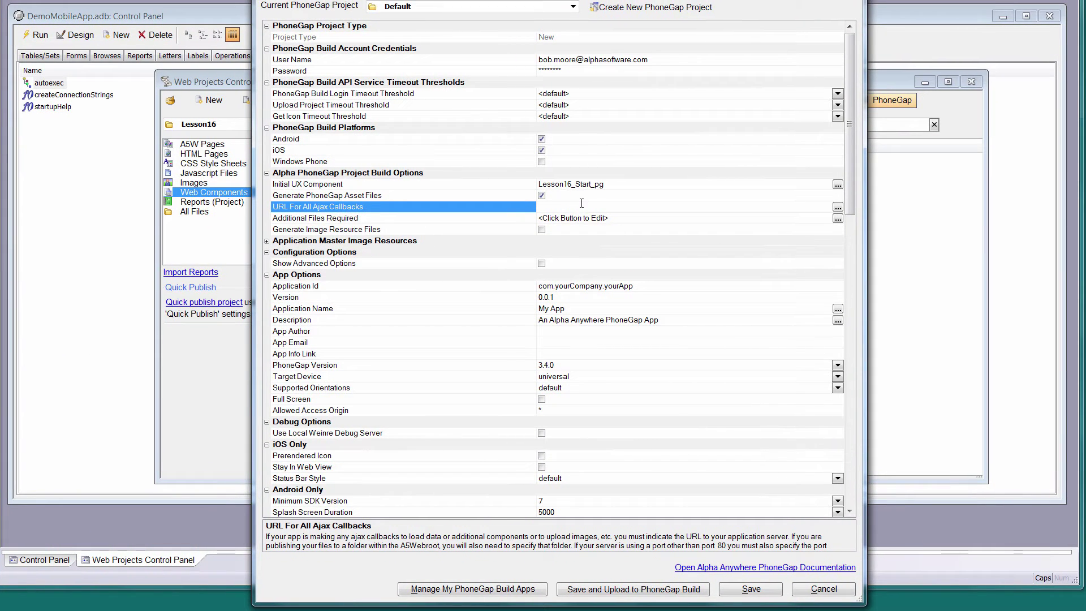
type("http://192.16")
type("8.10.14:81/test")
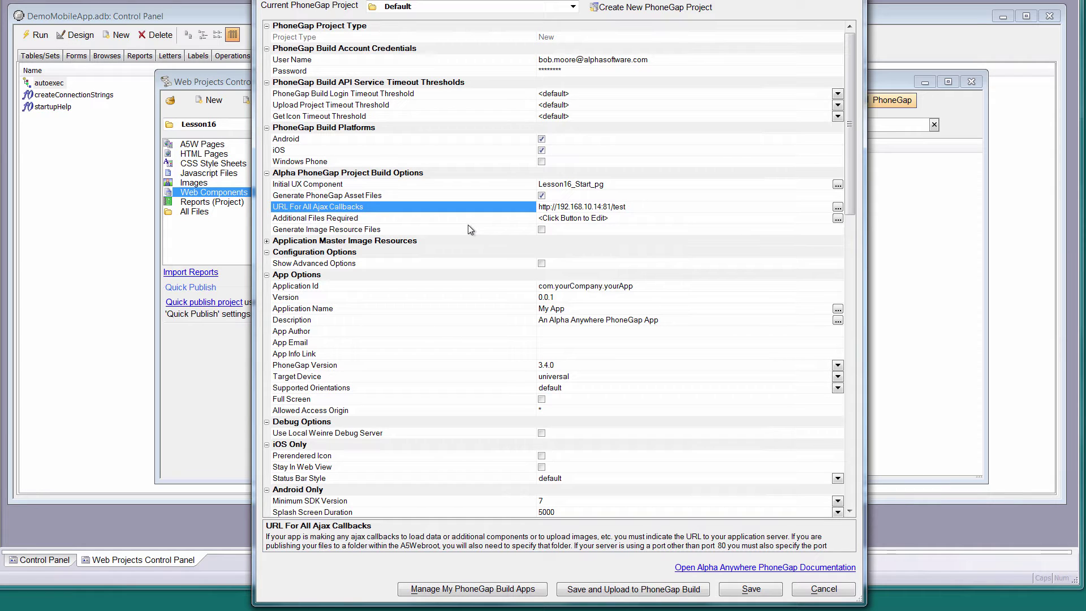
Step: Turn on image resource file generation and choose app-icon-144x144.png from a5V12\PhoneGap\appIcons as the master icon
left_click(541, 229)
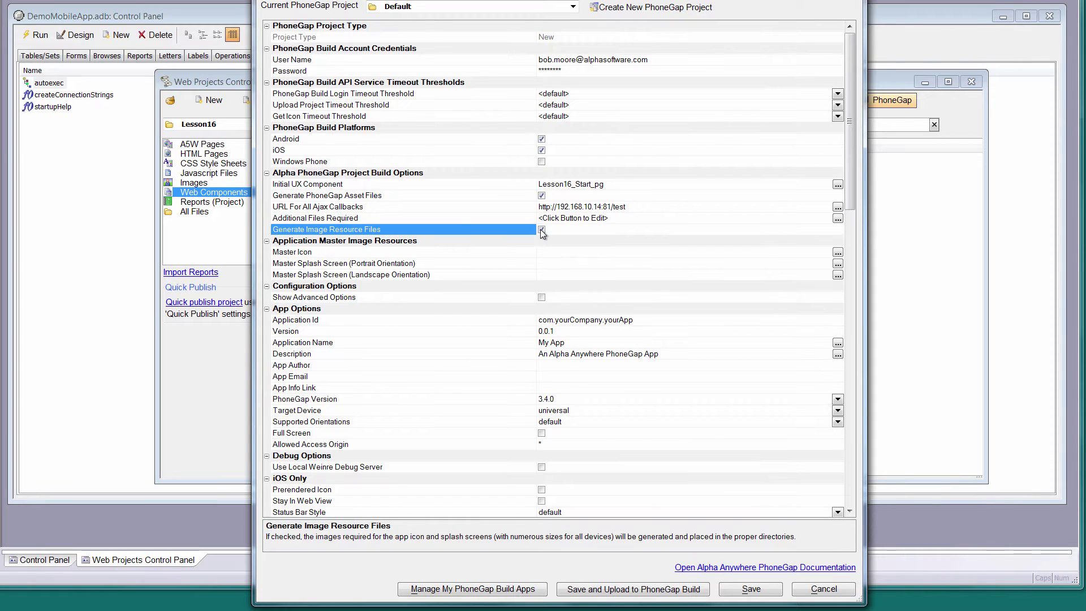
left_click(838, 252)
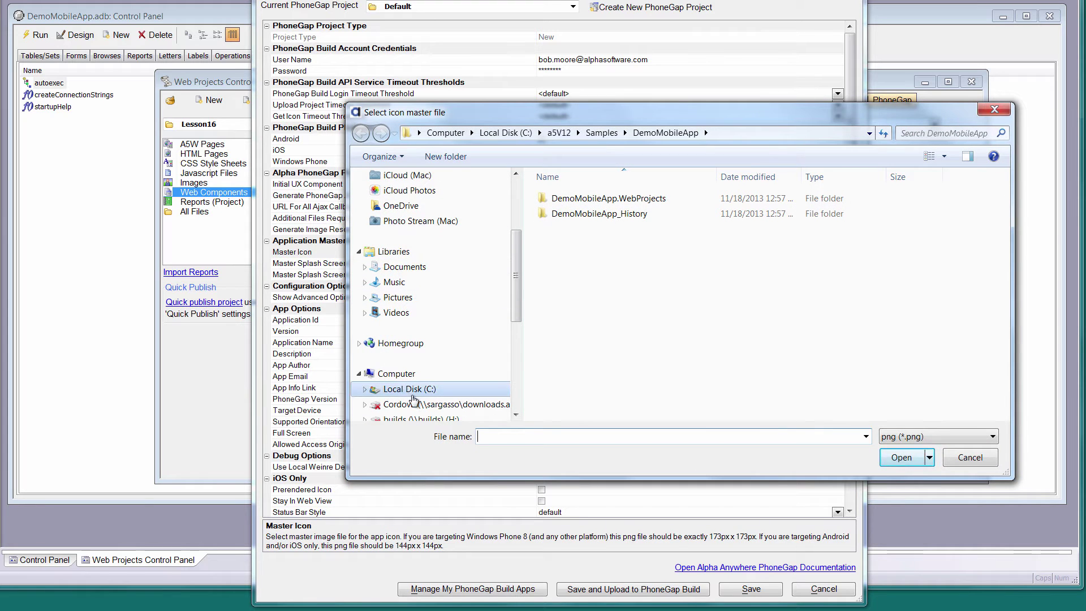
left_click(412, 389)
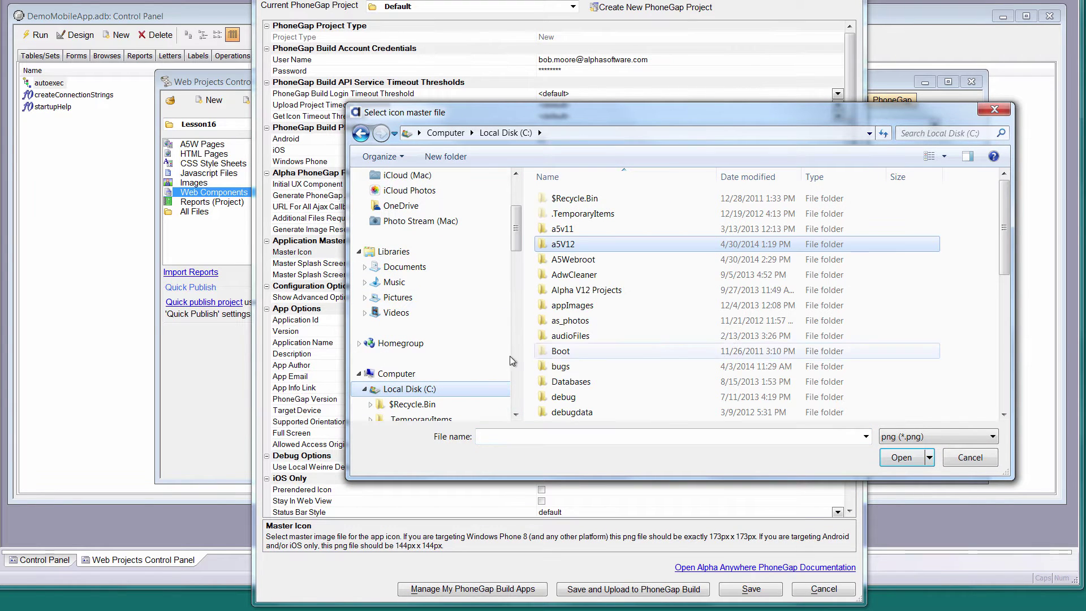
double_click(563, 248)
left_click_drag(1005, 226, 1004, 342)
double_click(568, 348)
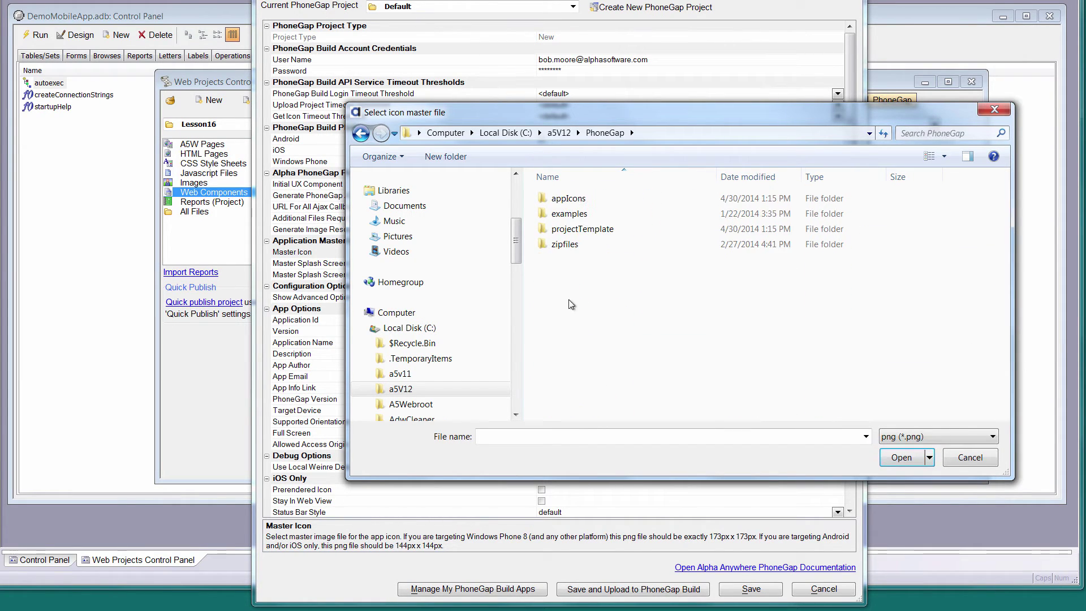
double_click(546, 198)
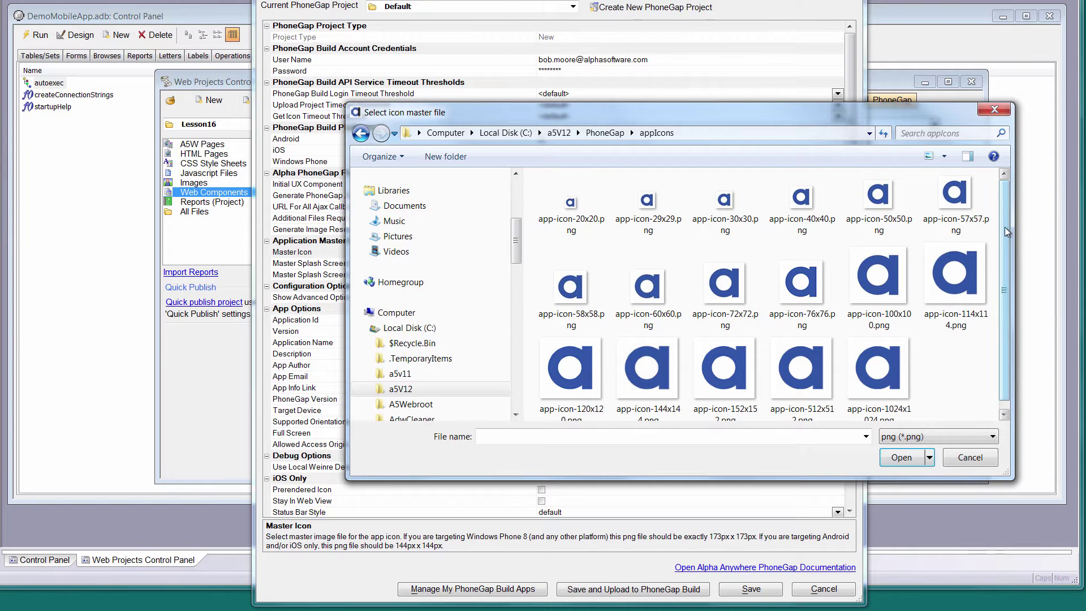
left_click_drag(1005, 227, 1006, 251)
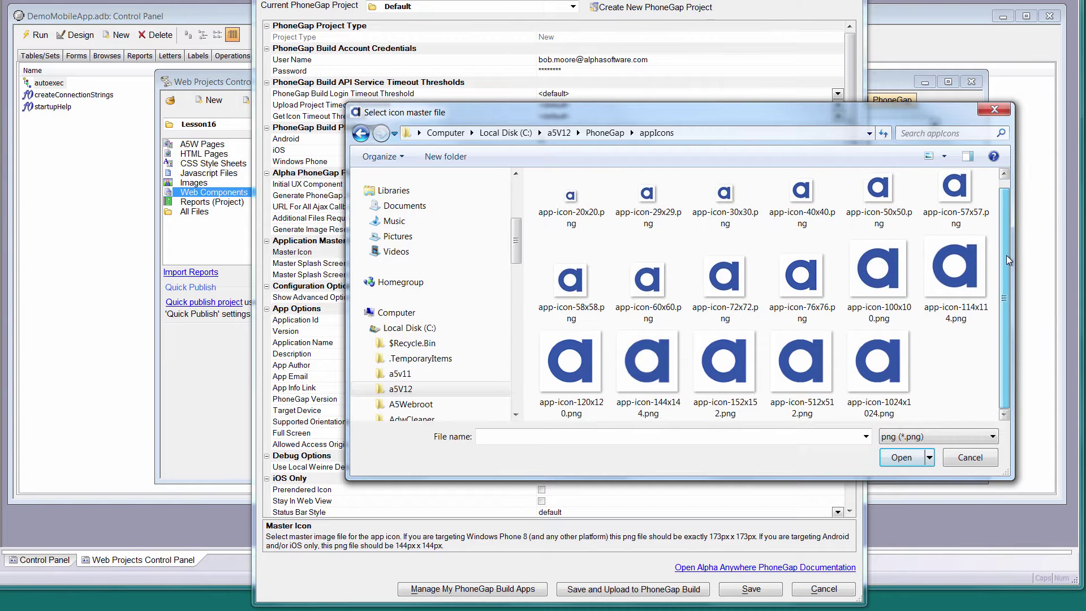
double_click(647, 380)
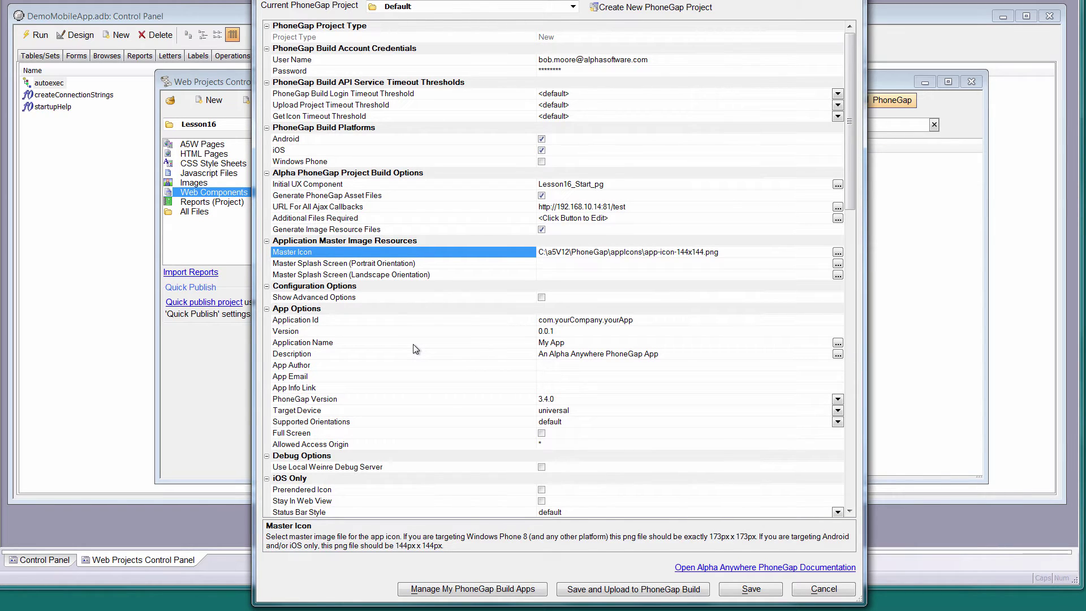
Step: Set the application name to My Demo App
left_click(635, 342)
left_click_drag(635, 342, 466, 349)
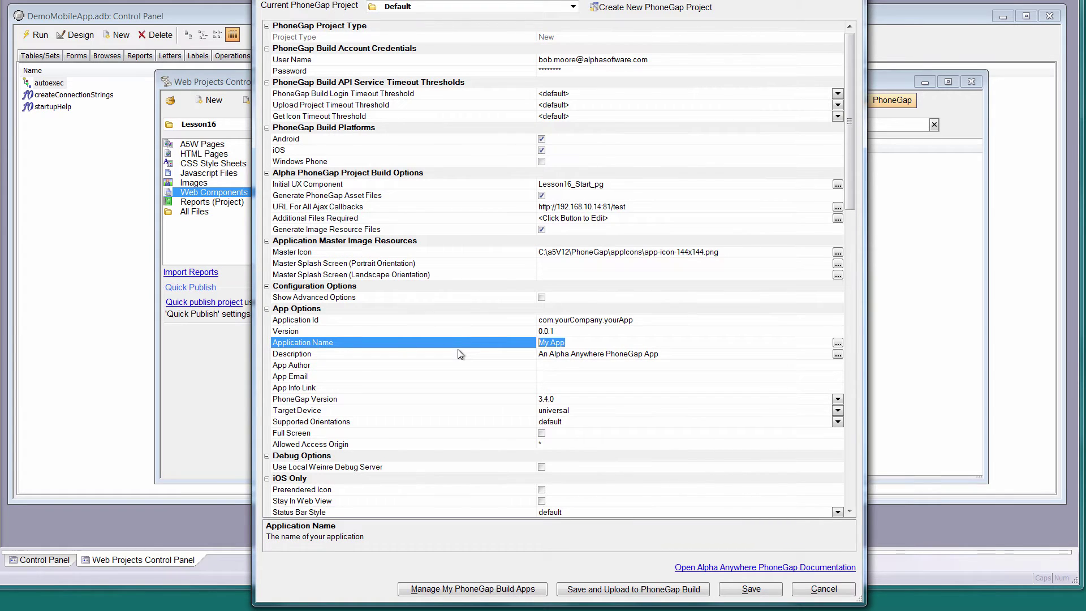
type("M")
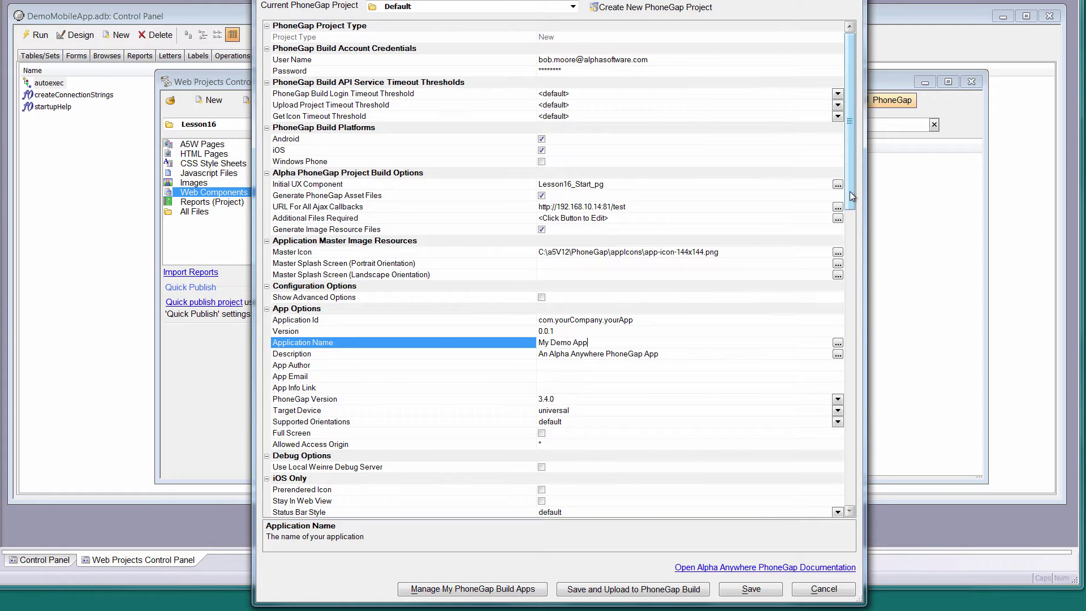
Step: Enable the camera and notification features for Android/WinPhone
left_click_drag(850, 191, 849, 202)
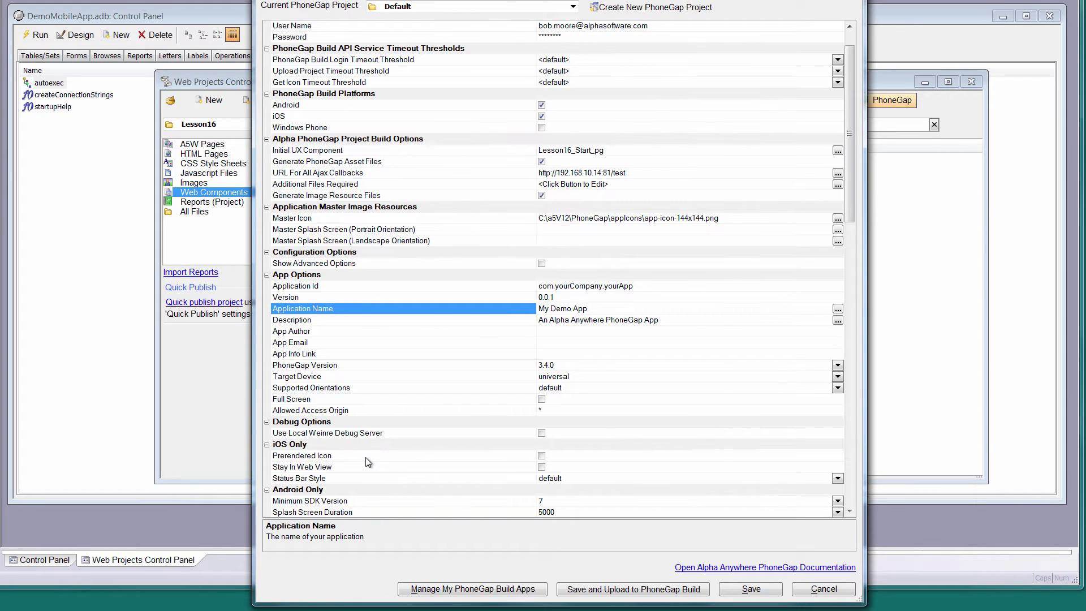
left_click_drag(851, 205, 851, 322)
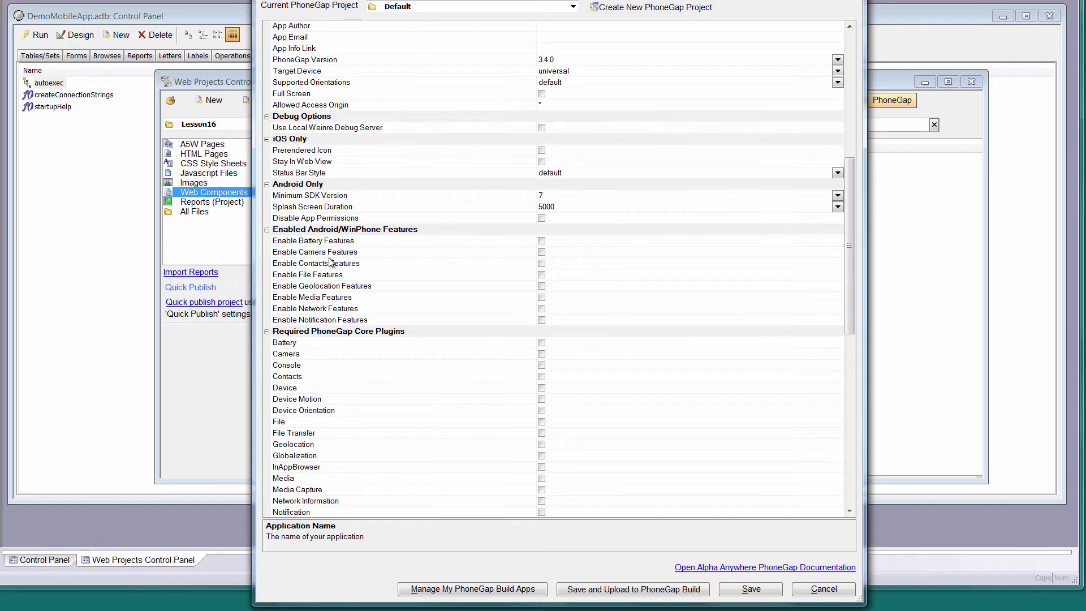
left_click(541, 252)
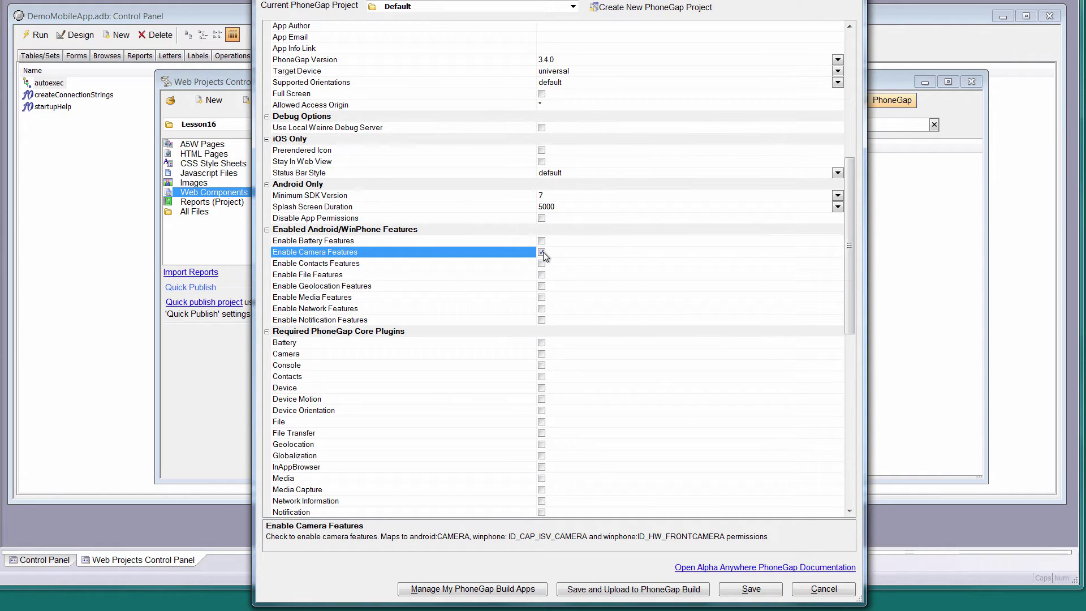
left_click(541, 320)
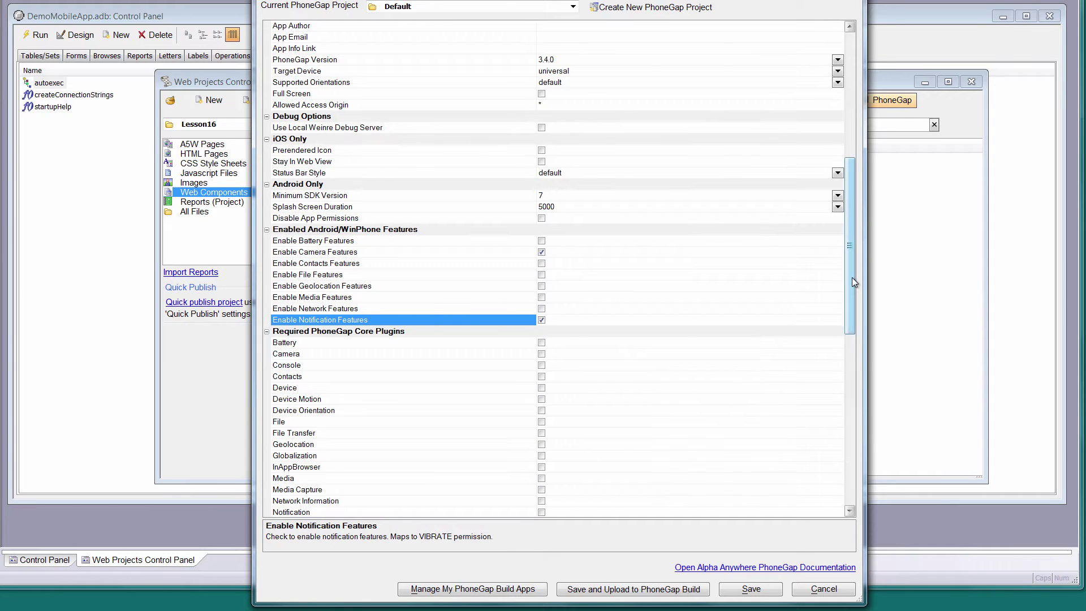
Step: Include the Camera, File, File Transfer and Notification core plugins in the PhoneGap project
left_click_drag(851, 277, 850, 310)
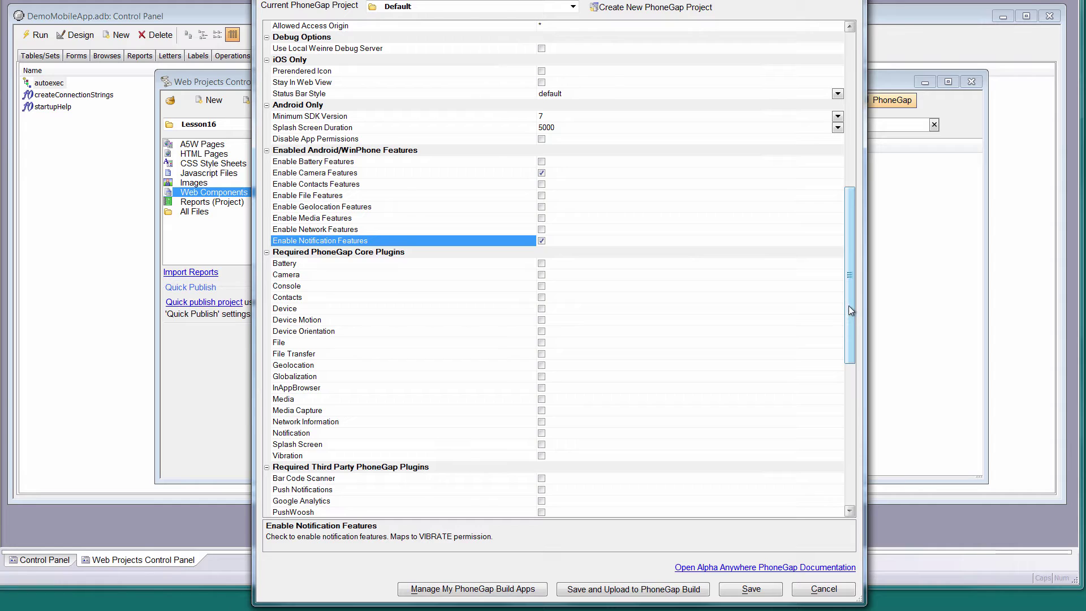
left_click(542, 275)
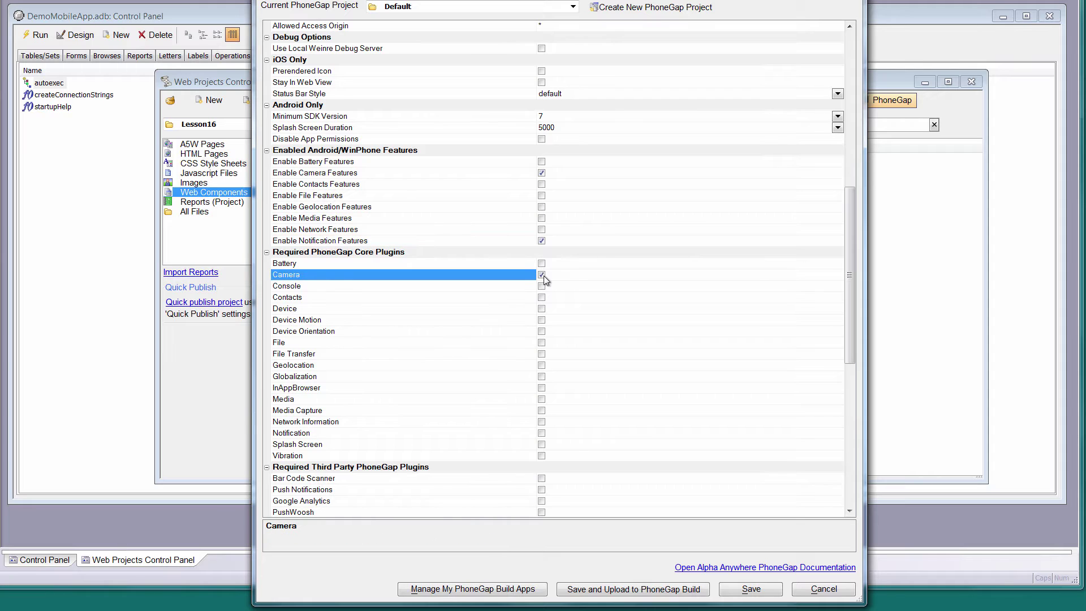
left_click(542, 342)
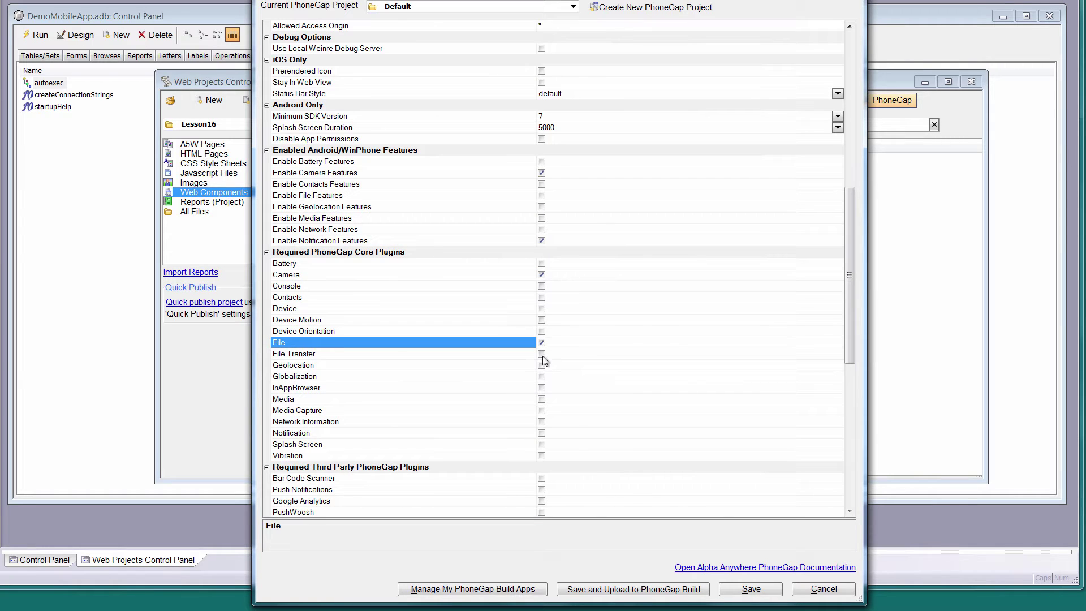
left_click(542, 354)
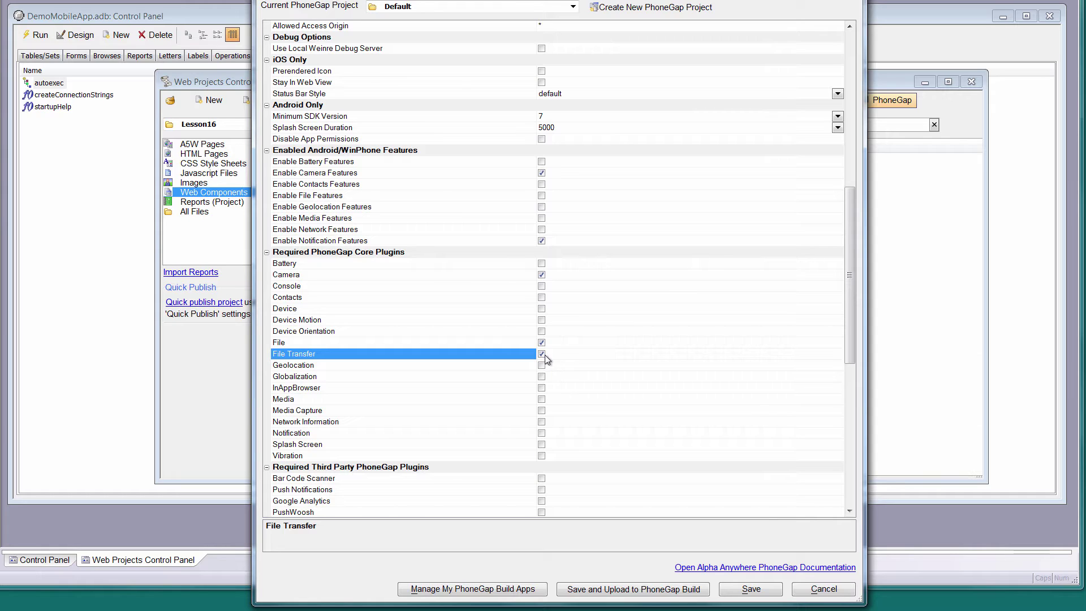
left_click(541, 434)
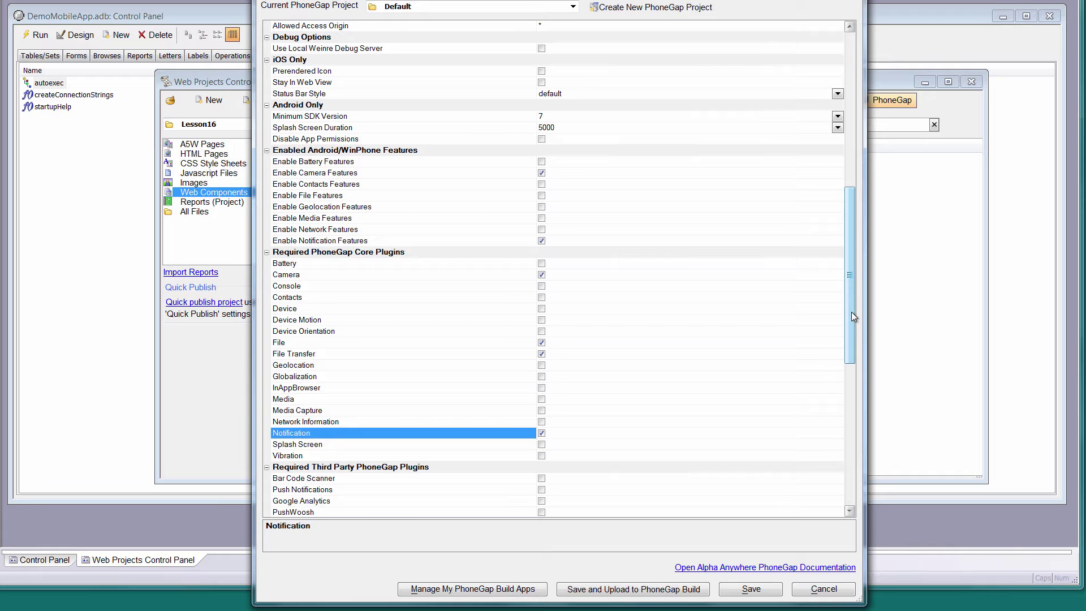
Step: Save the project settings, upload the app to PhoneGap Build and acknowledge the upload message
left_click_drag(850, 312, 818, 438)
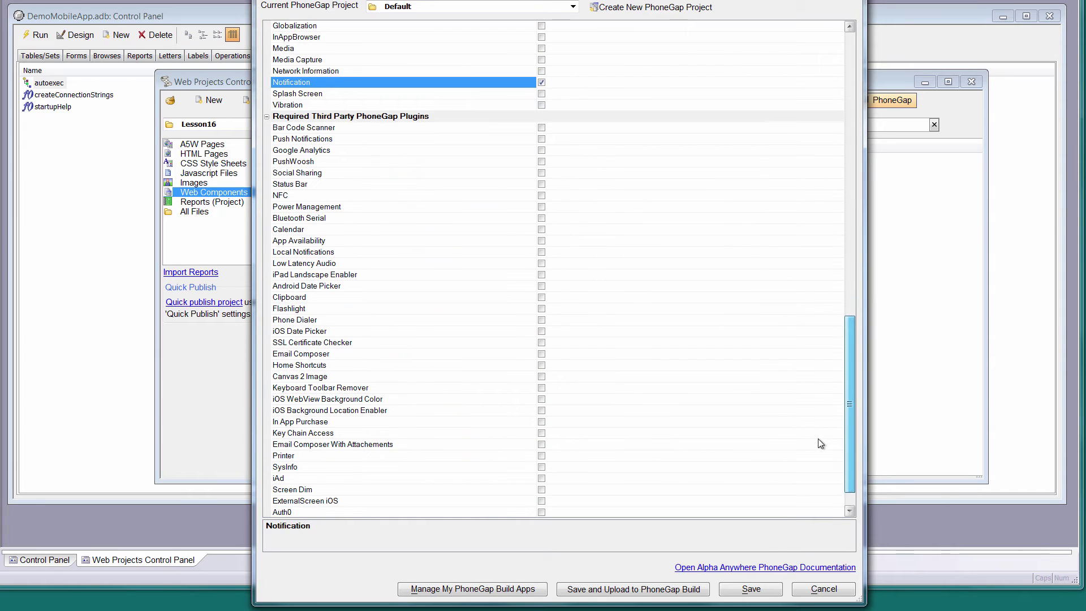
left_click(654, 588)
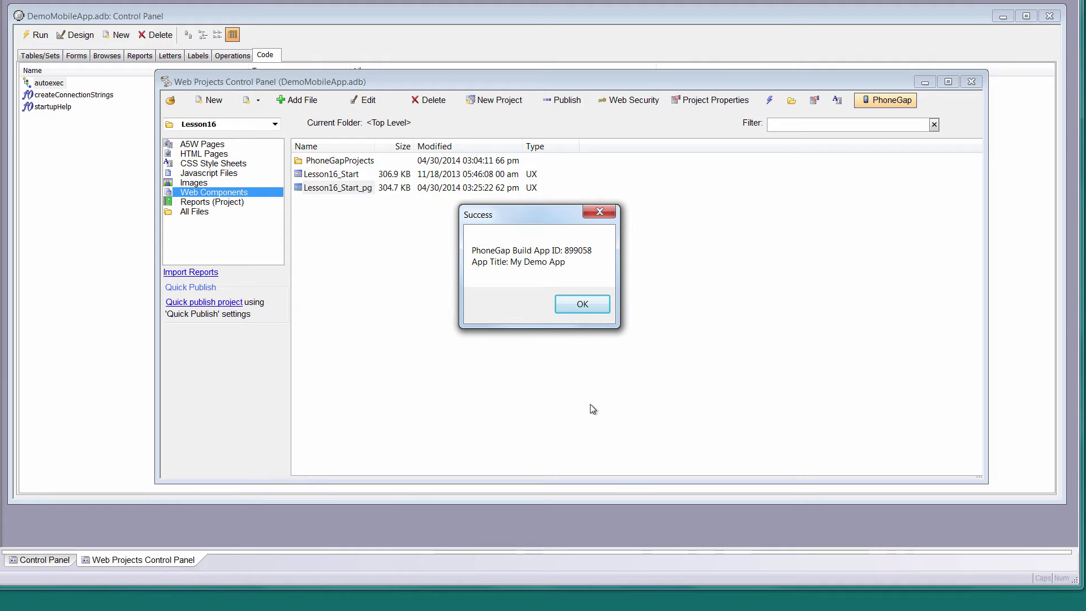
left_click(595, 304)
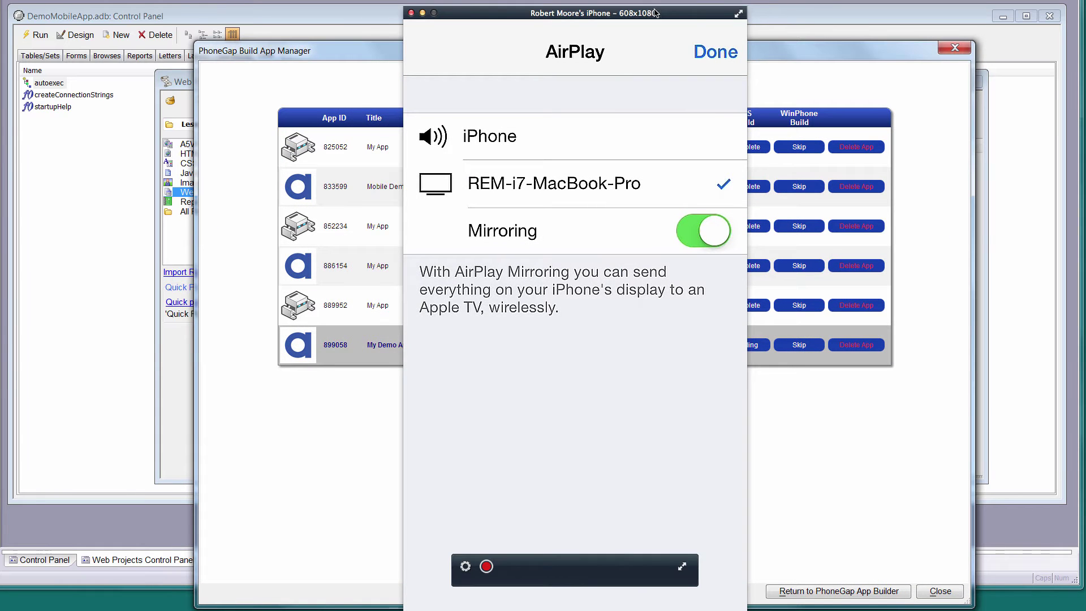
Step: Move the mirrored iPhone window clear of the list of builds and close the phone's AirPlay settings
left_click_drag(654, 14, 233, 1)
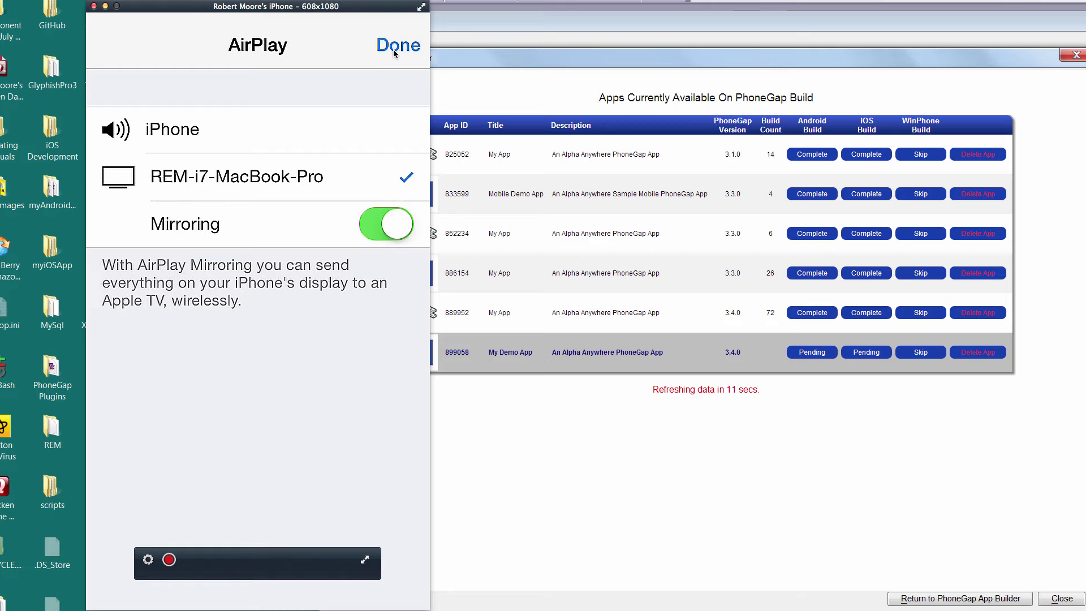
left_click(395, 48)
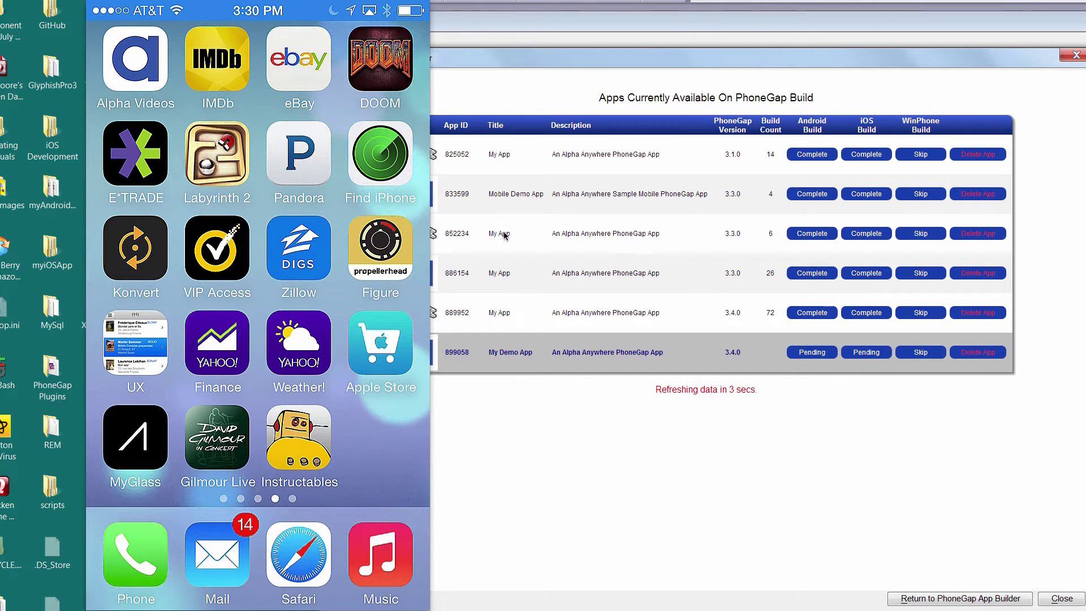
left_click_drag(355, 7, 321, 2)
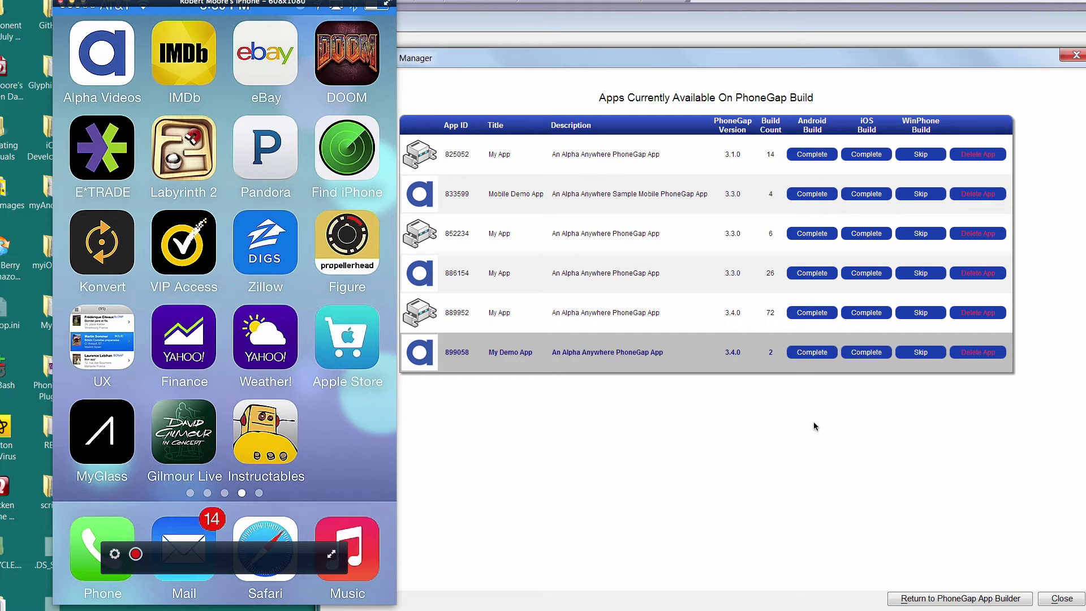
Step: Display the iOS install QR code for My Demo App, and close the code and the app manager
left_click(875, 355)
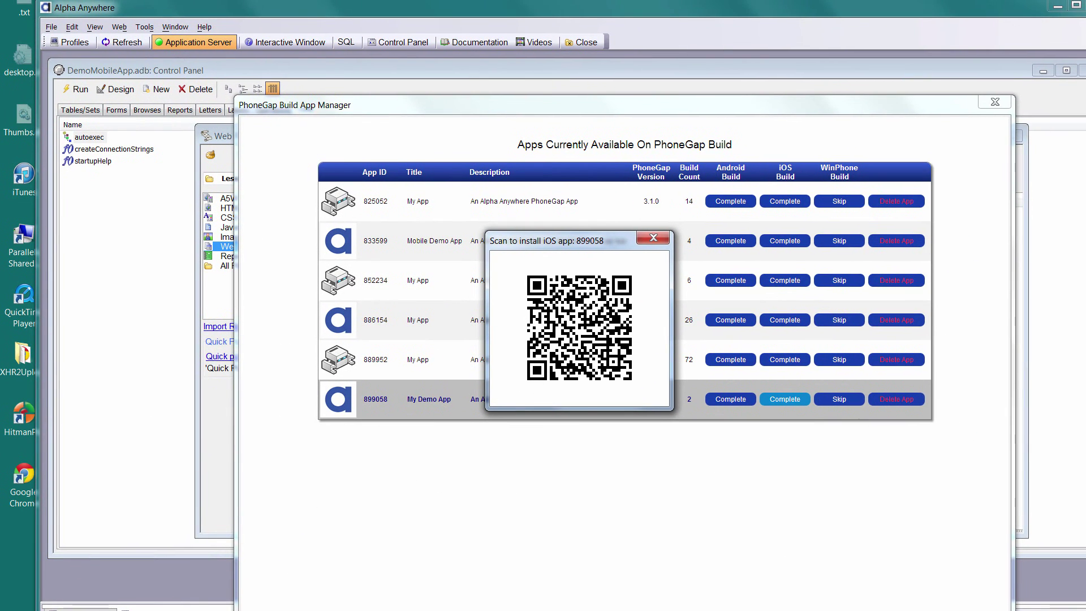
left_click(654, 238)
left_click(959, 610)
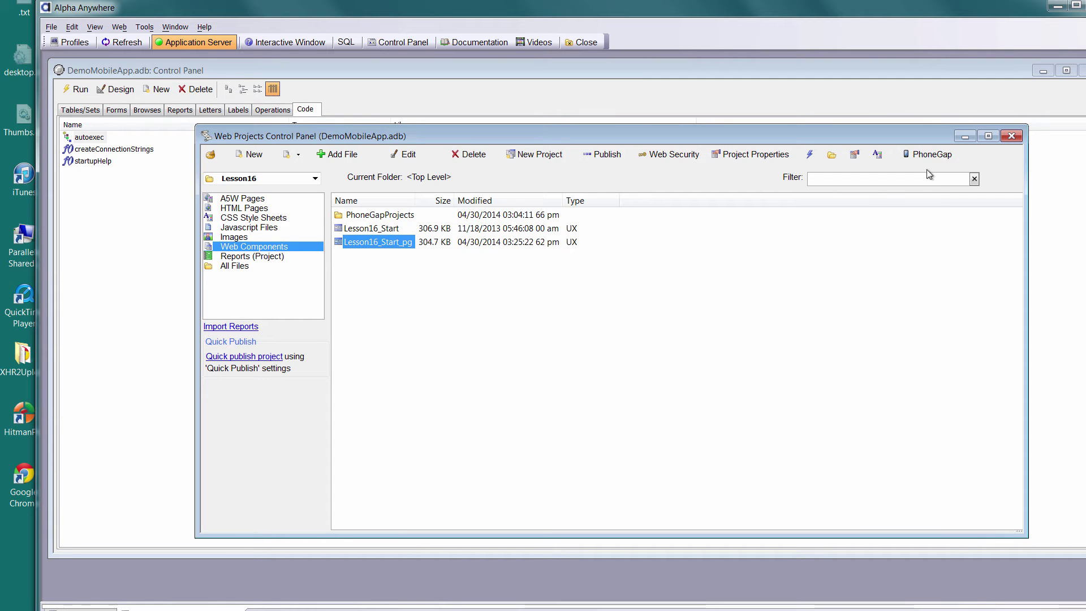
Step: Add the third-party Status Bar plugin in the PhoneGap build settings and upload the updated project to PhoneGap Build
left_click(914, 156)
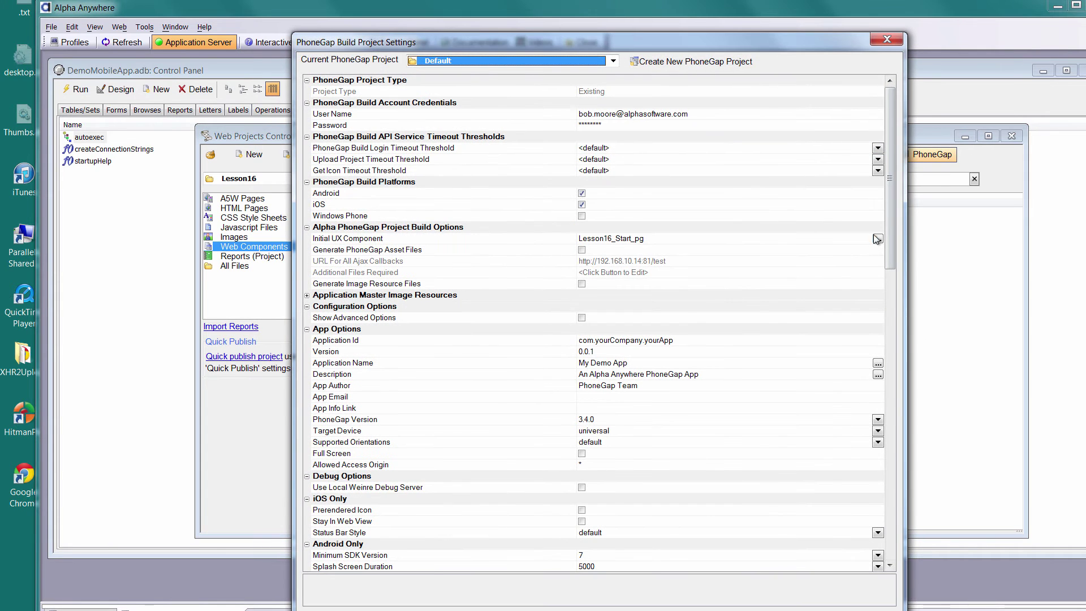
left_click_drag(892, 203, 887, 487)
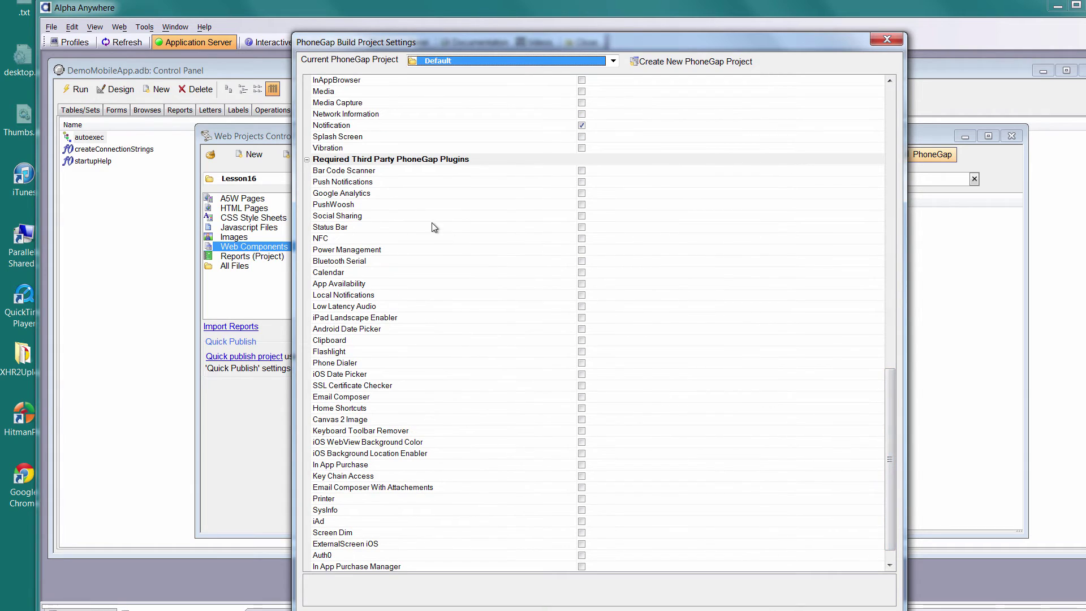
left_click(582, 227)
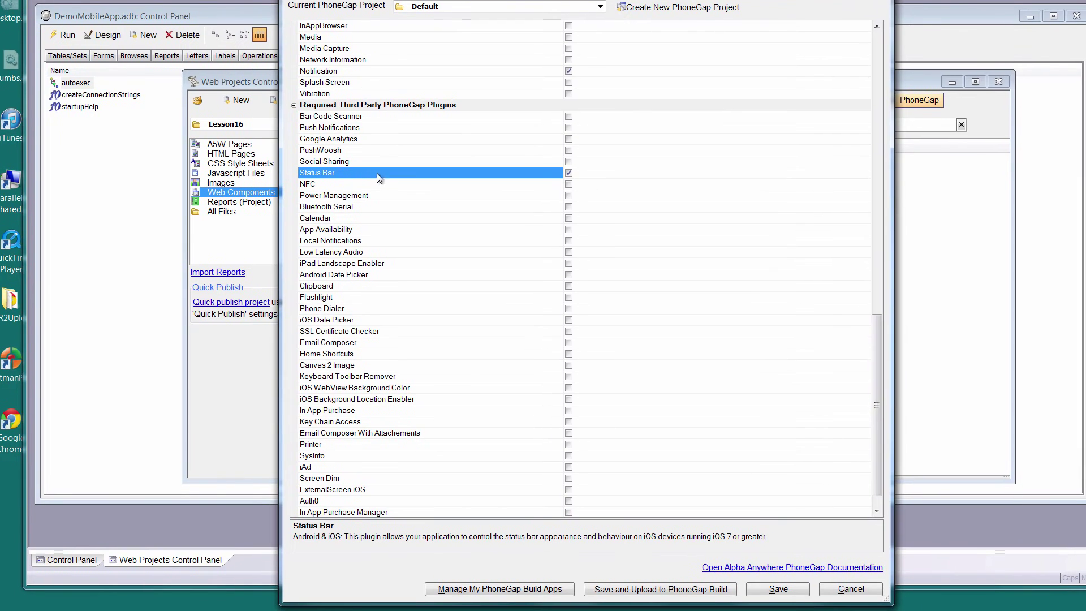
left_click(696, 590)
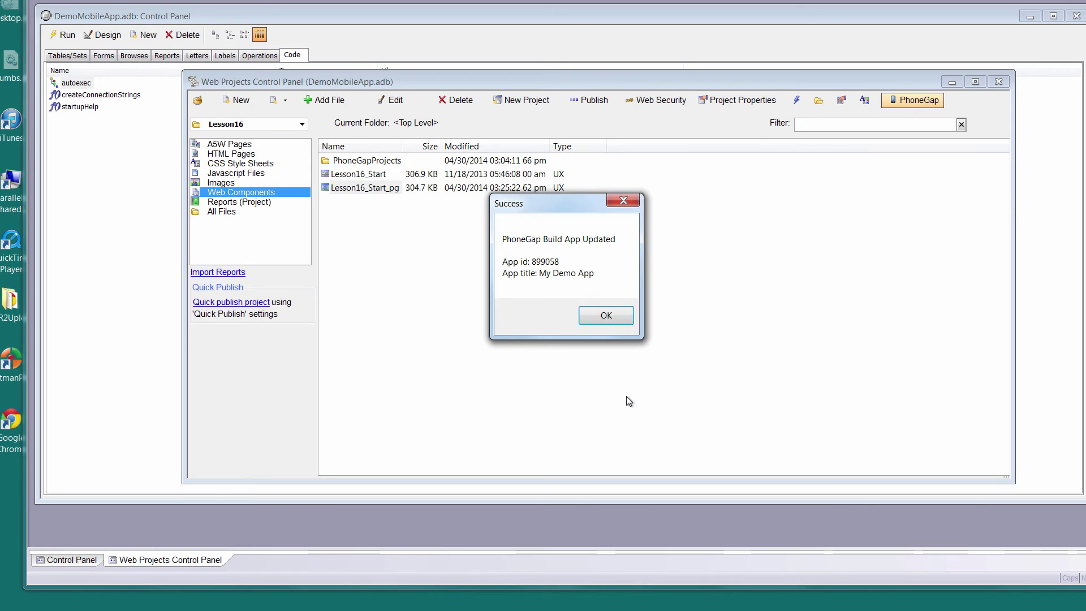
left_click(622, 315)
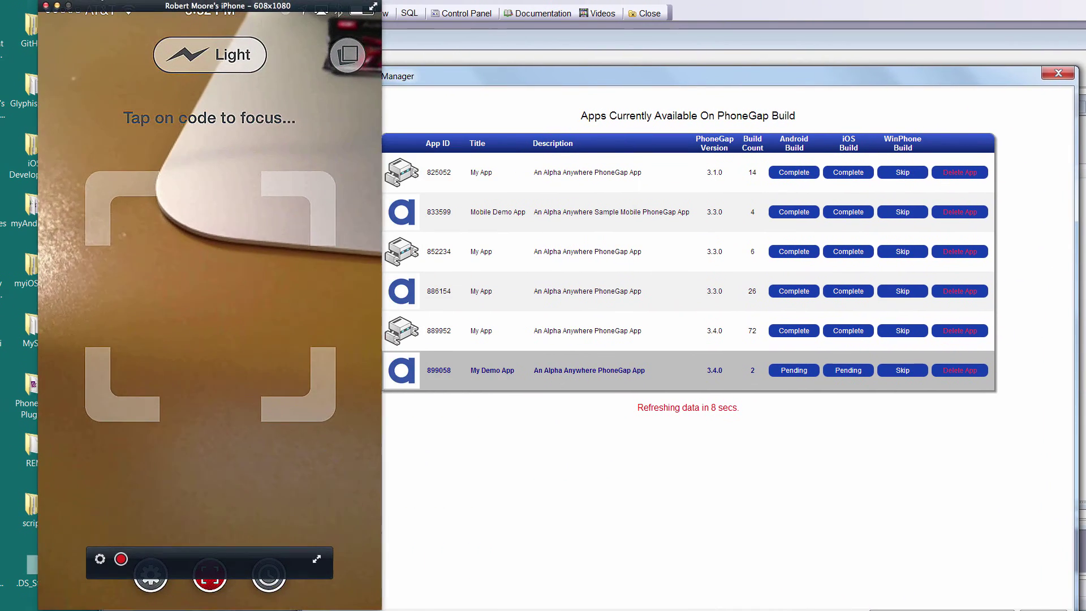
Step: Display the install QR code for the updated My Demo App iOS build and move the mirrored iPhone window over the app manager
left_click_drag(310, 485, 295, 492)
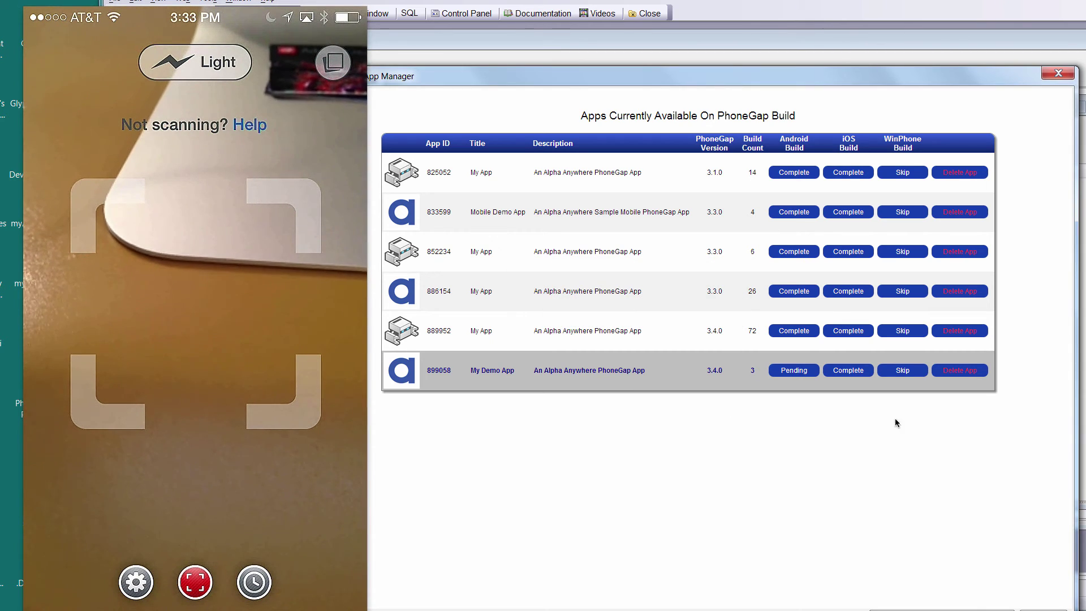
left_click(856, 368)
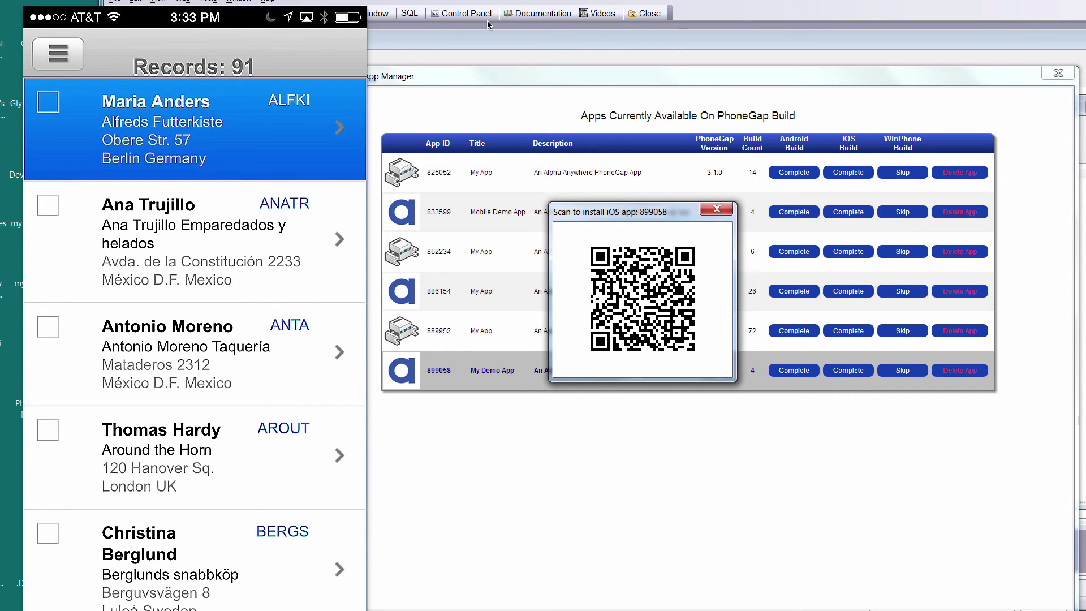
mouse_move(232, 22)
left_click_drag(237, 21, 542, 40)
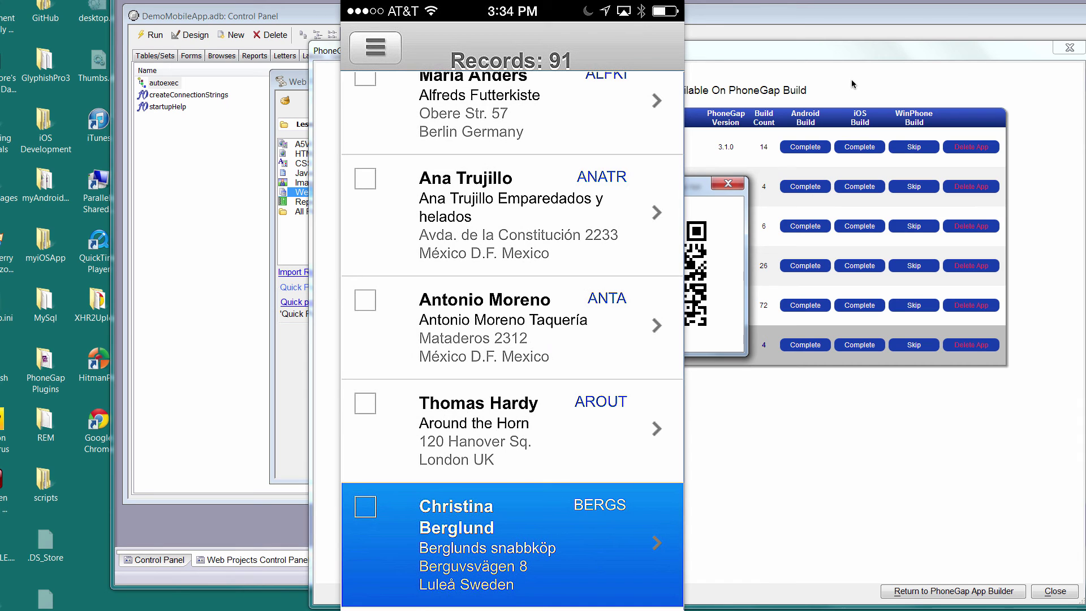
Step: Close the install QR code and the app manager, and reopen the PhoneGap build project settings
mouse_move(502, 11)
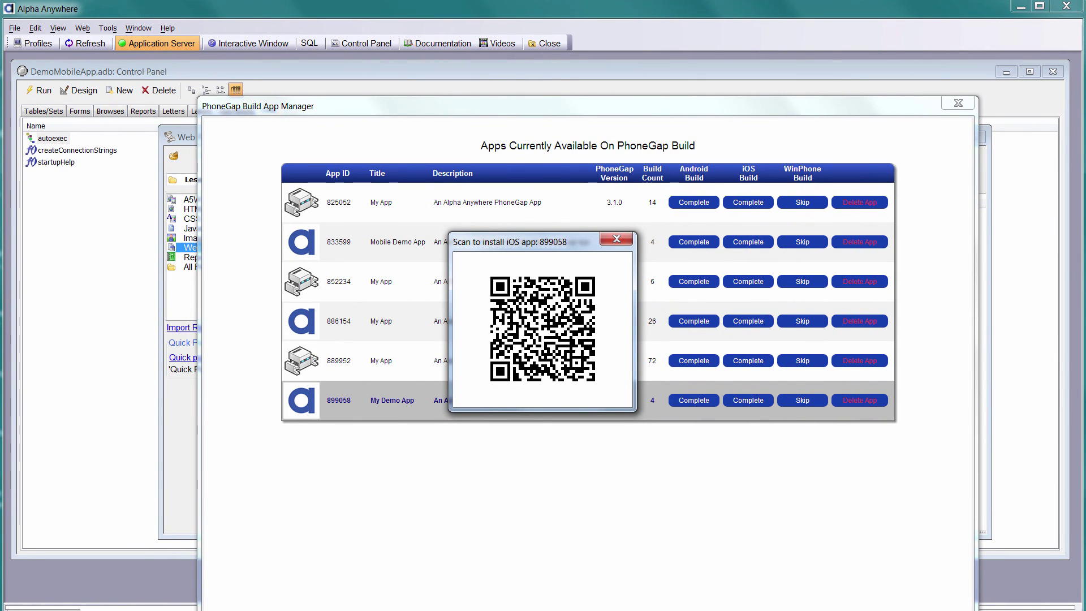
left_click(617, 239)
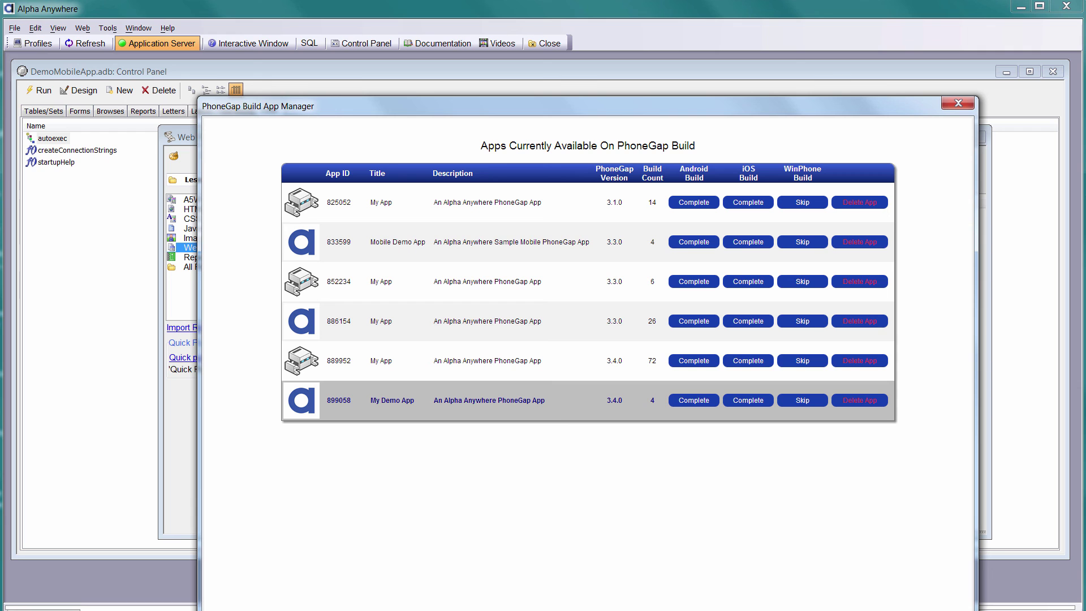
left_click(958, 103)
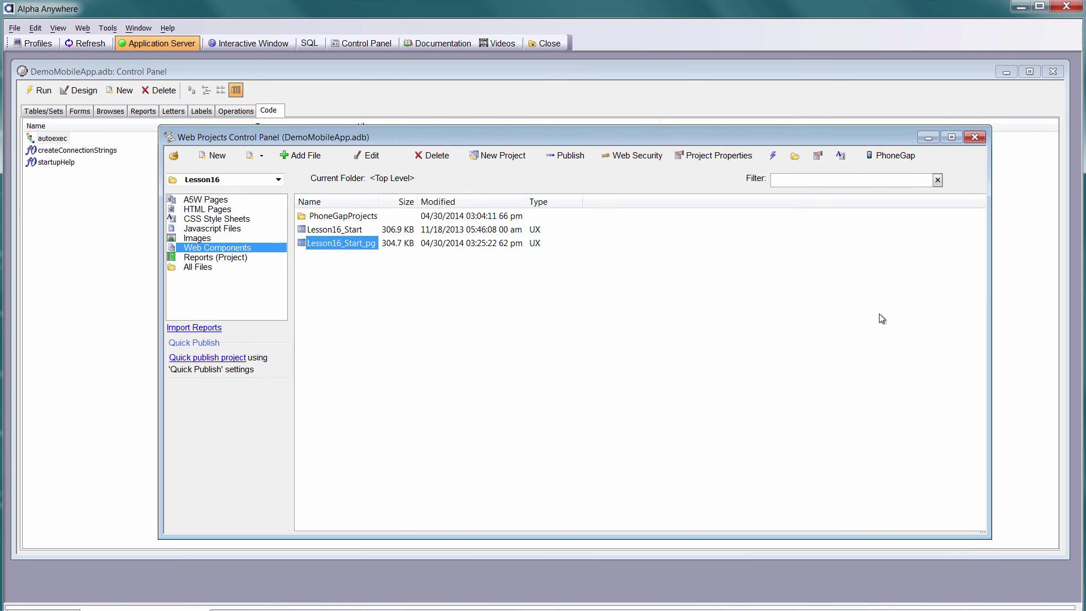
left_click(894, 157)
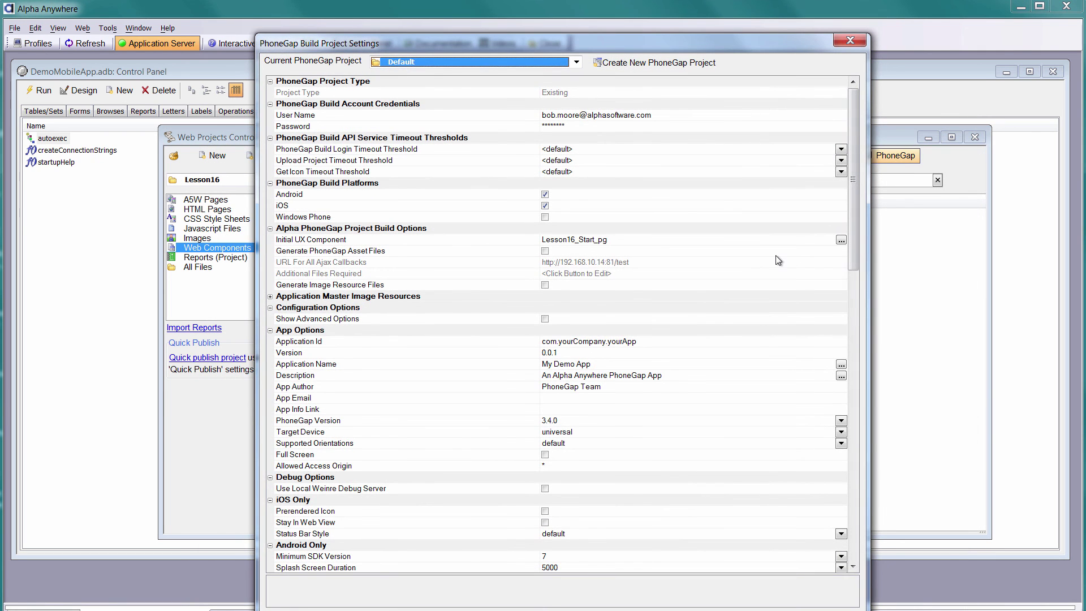